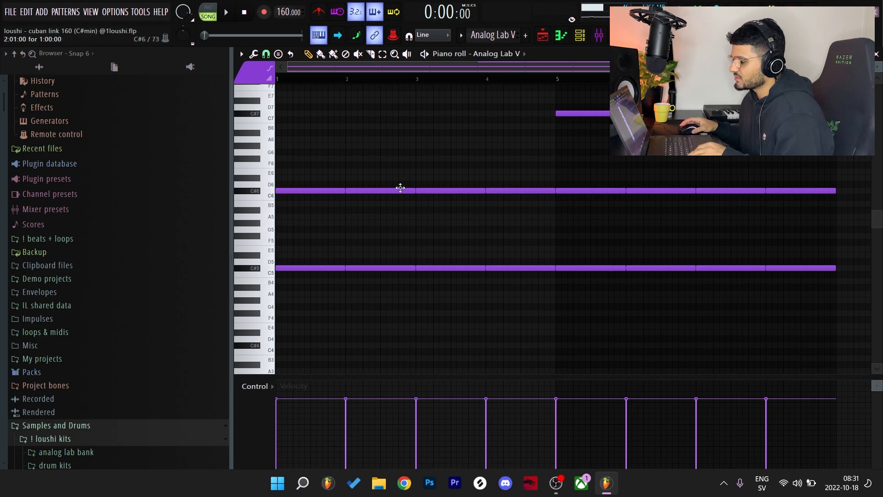
pyautogui.moveTo(303, 163); pyautogui.dragTo(283, 302)
pyautogui.moveTo(358, 170); pyautogui.dragTo(373, 328)
pyautogui.moveTo(444, 171); pyautogui.dragTo(463, 297)
pyautogui.moveTo(545, 175); pyautogui.dragTo(534, 191)
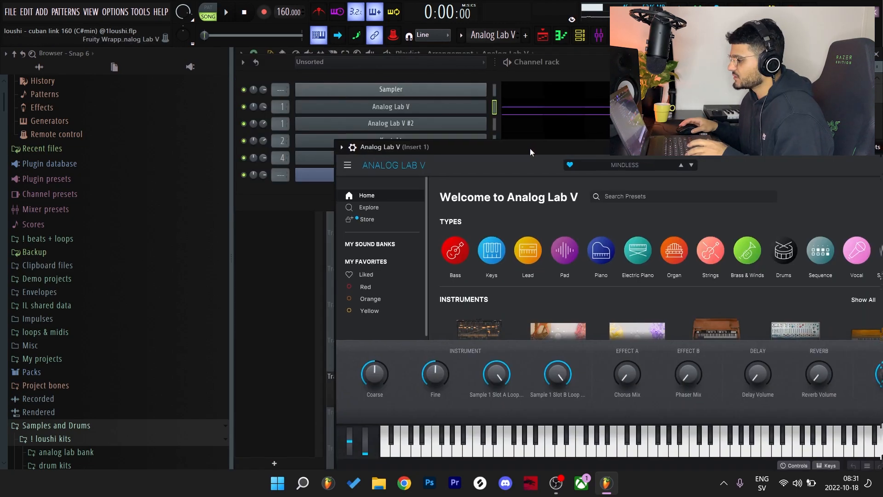
pyautogui.moveTo(530, 150); pyautogui.dragTo(527, 161)
# Open the Analog Lab V instrument, show the MINDLESS preset in the HZE - ALLUSION sound bank, and return to its piano roll
pyautogui.click(453, 107)
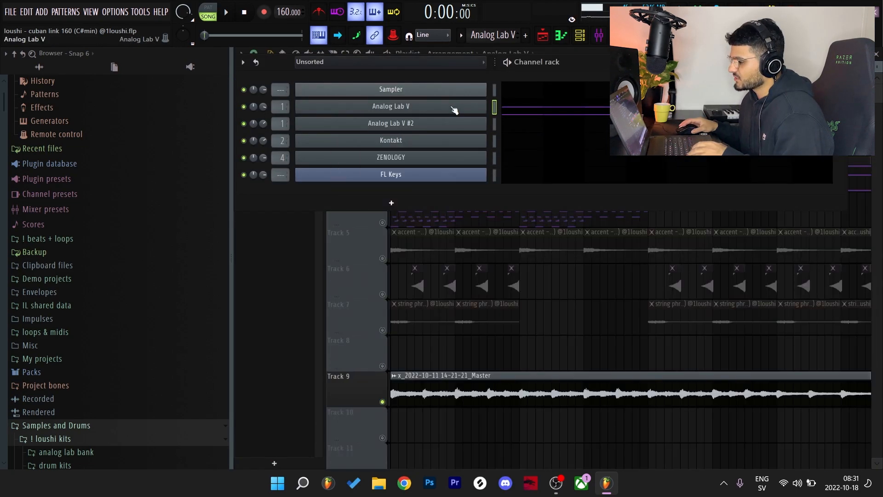
pyautogui.click(453, 108)
pyautogui.moveTo(449, 162); pyautogui.dragTo(421, 68)
pyautogui.scroll(-2, 350, 222)
pyautogui.scroll(2, 350, 222)
pyautogui.click(346, 160)
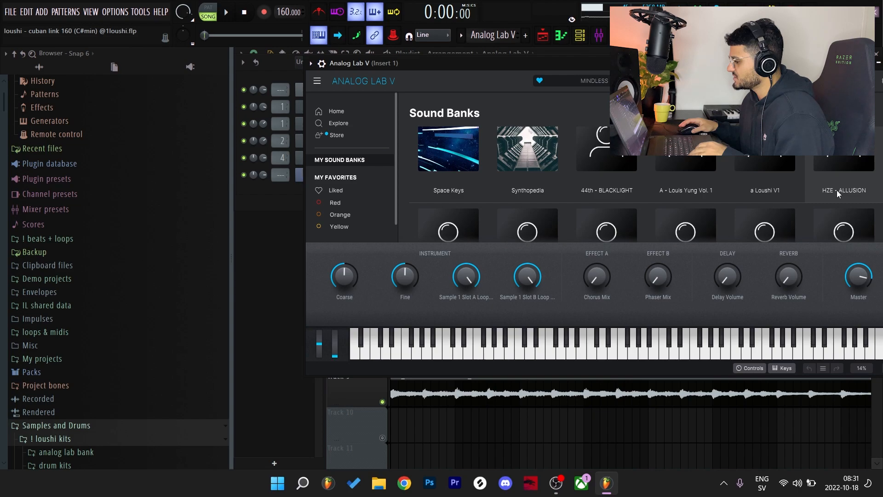
pyautogui.click(838, 193)
pyautogui.click(553, 219)
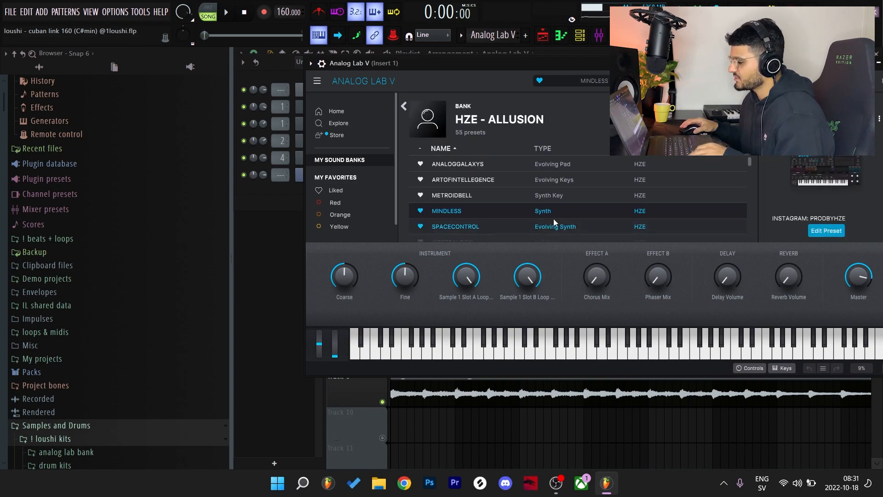
pyautogui.click(287, 196)
pyautogui.click(520, 110)
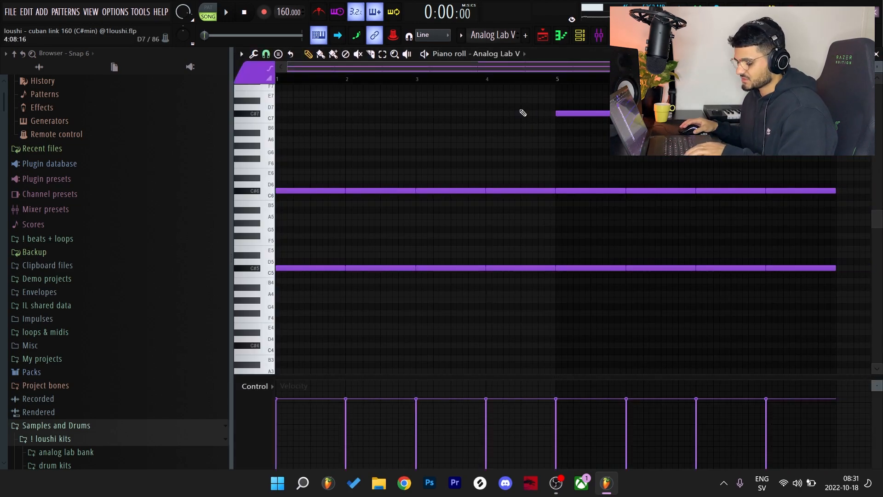
# Audition the Analog Lab V sound by playing single notes in two different octaves
pyautogui.press('z')
pyautogui.press('b')
pyautogui.press('q')
pyautogui.press('t')
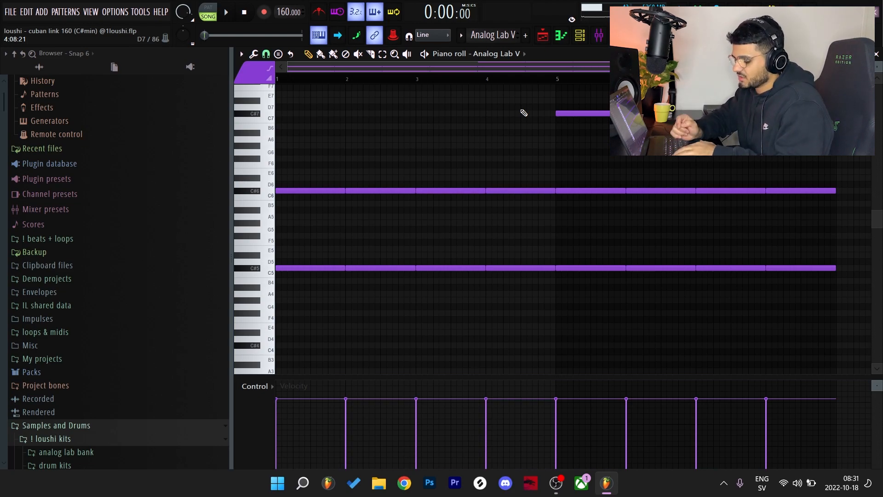
pyautogui.press('q')
pyautogui.press('t')
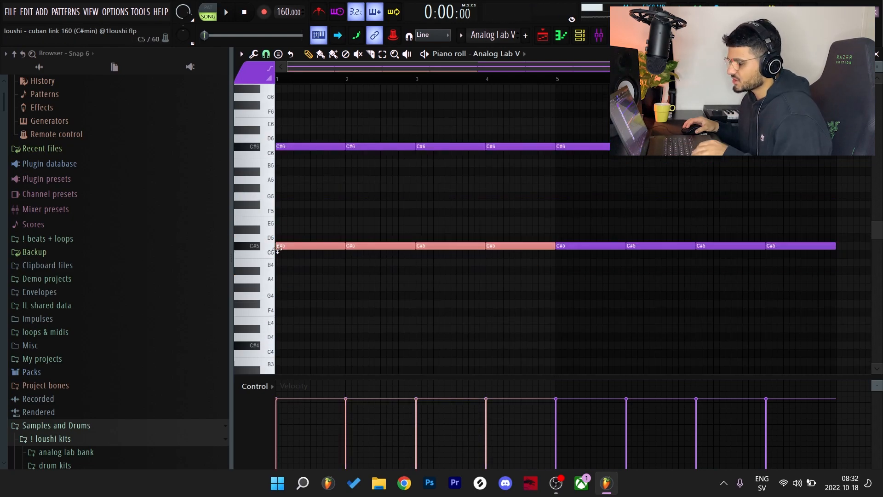
# Examine the Analog Lab V pattern's low C#5 notes in the first four bars and its octave-layered notes from bar 5
pyautogui.moveTo(298, 248); pyautogui.dragTo(251, 250)
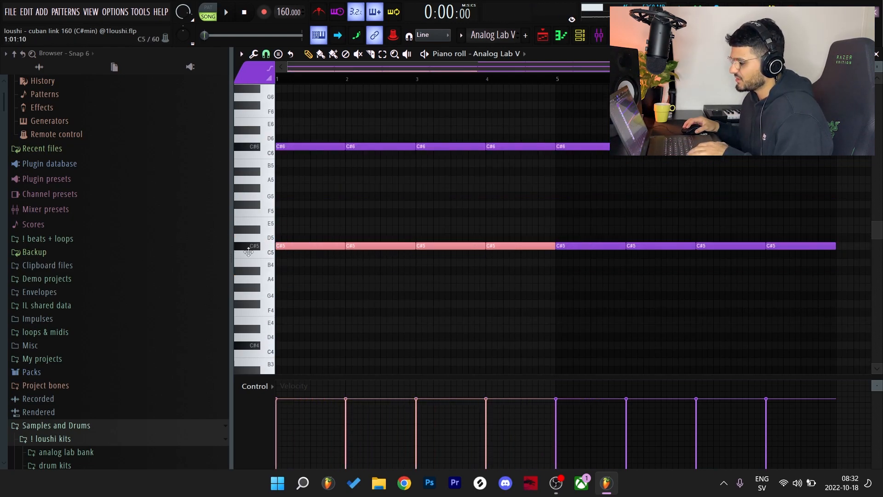
pyautogui.hotkey('ctrl', 'Up')
pyautogui.moveTo(588, 119); pyautogui.dragTo(829, 306)
pyautogui.scroll(5, 795, 320)
pyautogui.moveTo(555, 143); pyautogui.dragTo(834, 217)
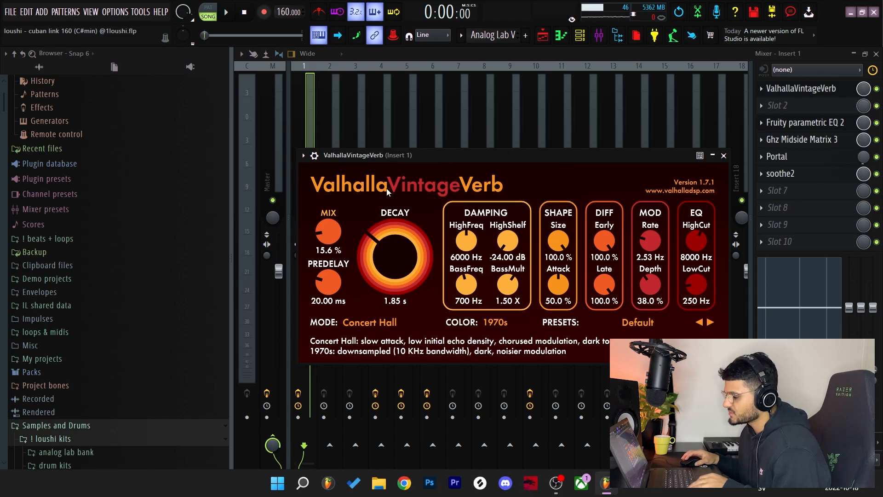
# Review the Insert 1 effects after the reverb: Fruity parametric EQ 2, Ghz Midside Matrix 3, Portal's DEATHSTAR preset and soothe2
pyautogui.click(807, 123)
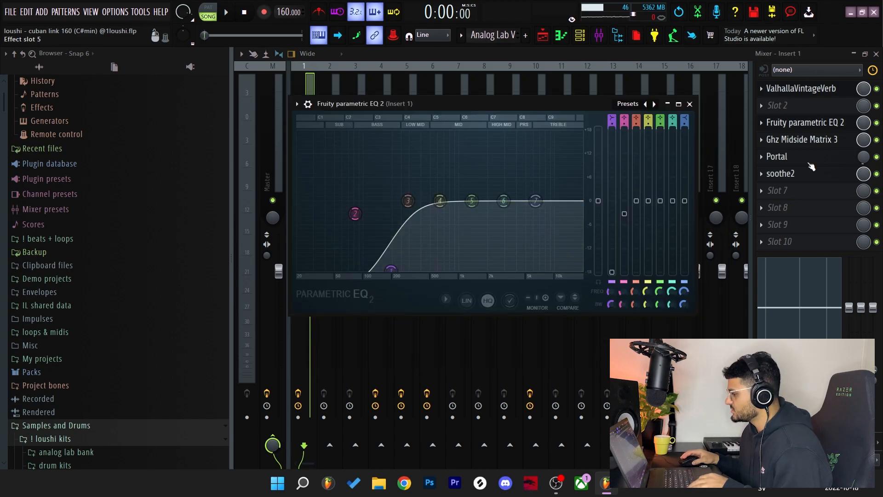
pyautogui.click(806, 140)
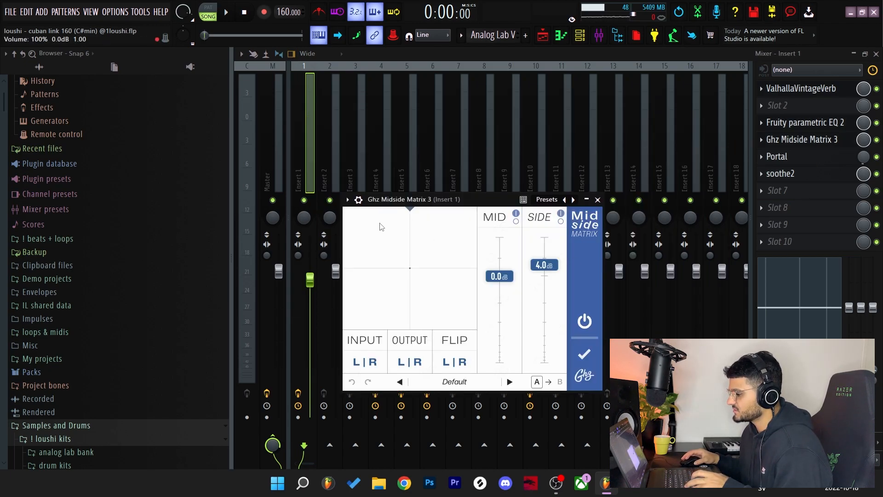
pyautogui.click(808, 159)
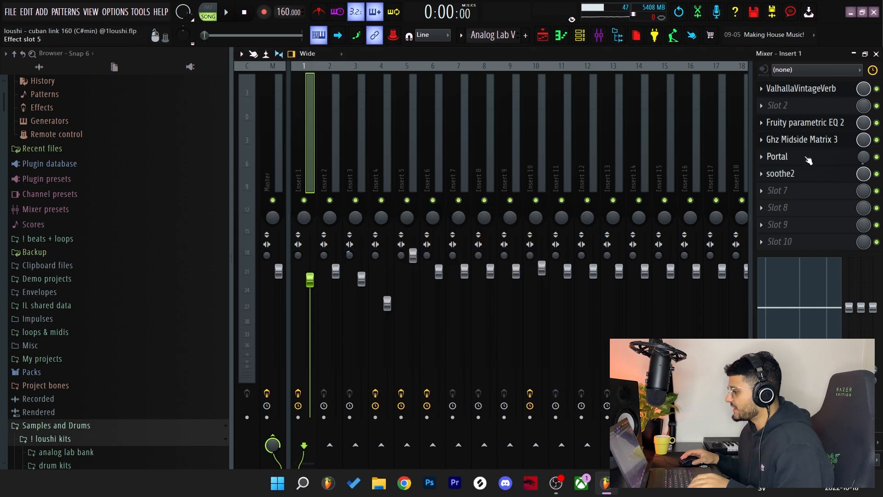
pyautogui.click(731, 122)
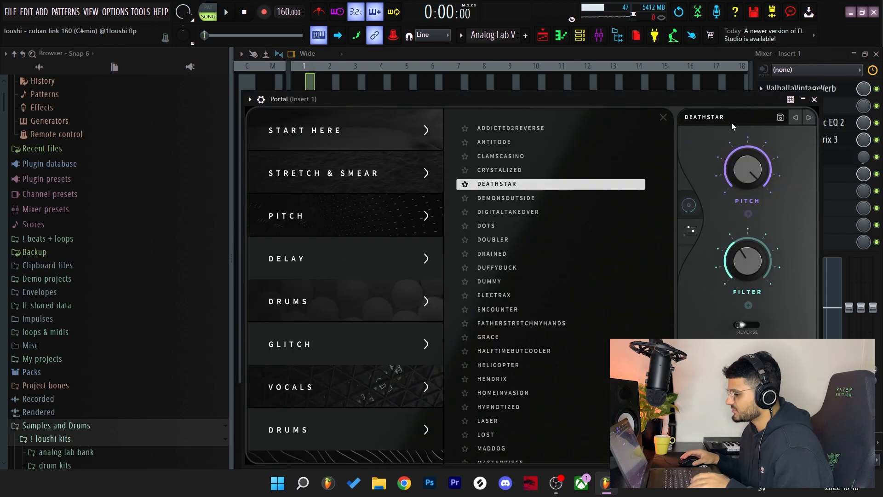
pyautogui.scroll(-5, 400, 290)
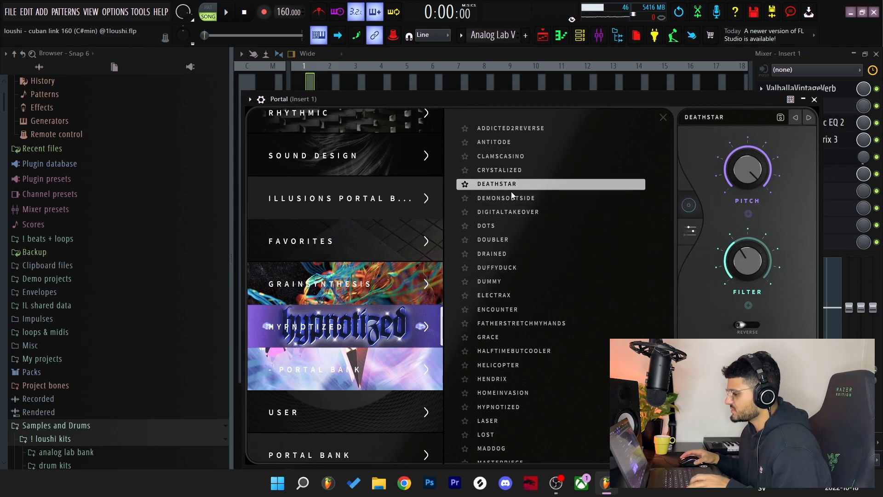
pyautogui.press('Escape')
pyautogui.click(787, 172)
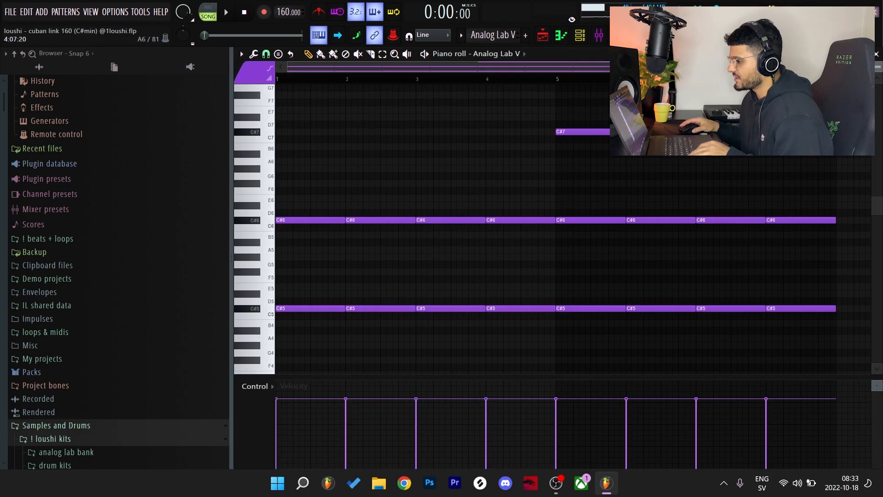
# Play back the Analog Lab V pattern on its own from the piano roll
pyautogui.scroll(-1, 450, 166)
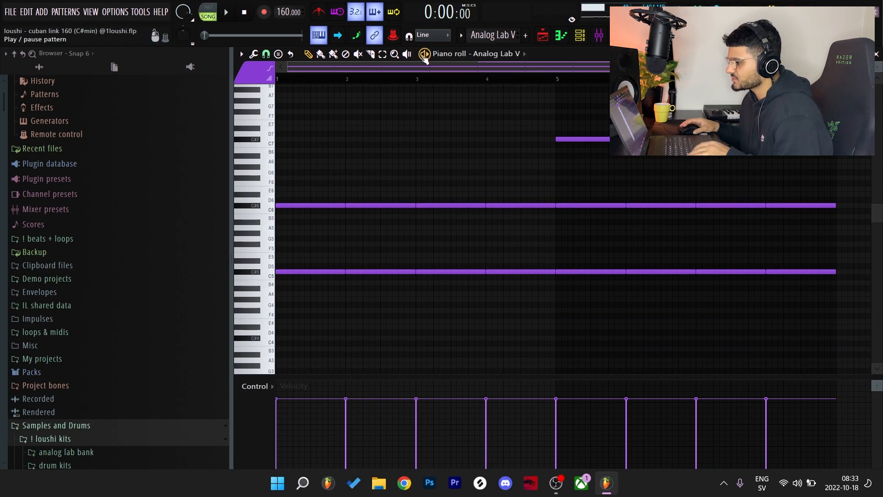
pyautogui.click(424, 54)
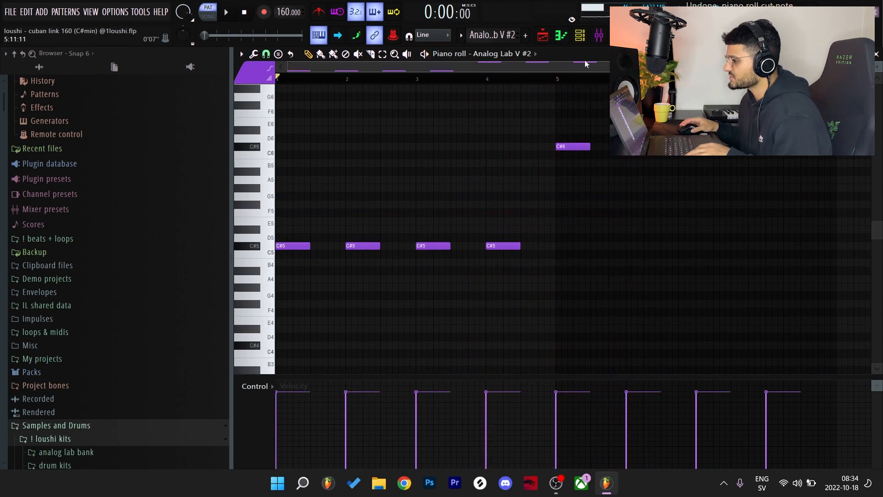
# Open Analog Lab V #2, show the Social Clock preset in the Sinister Synths Vol. 1 bank, and audition a few notes
pyautogui.click(580, 36)
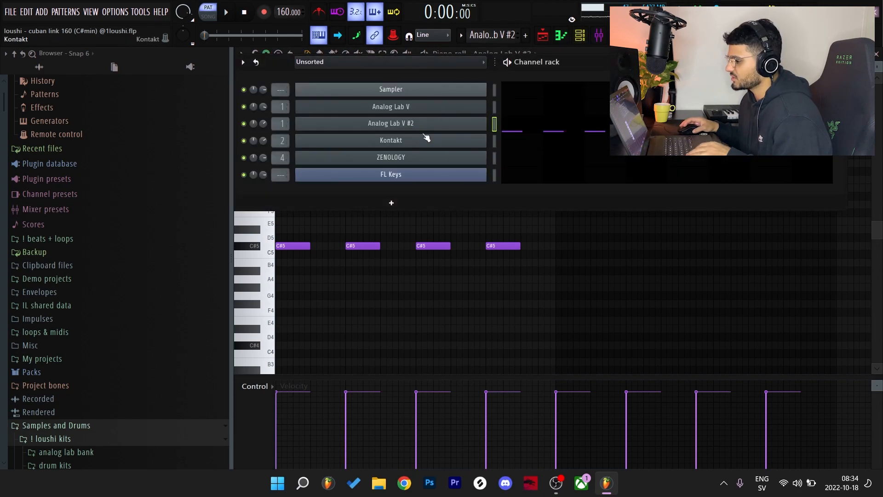
pyautogui.click(391, 124)
pyautogui.click(279, 241)
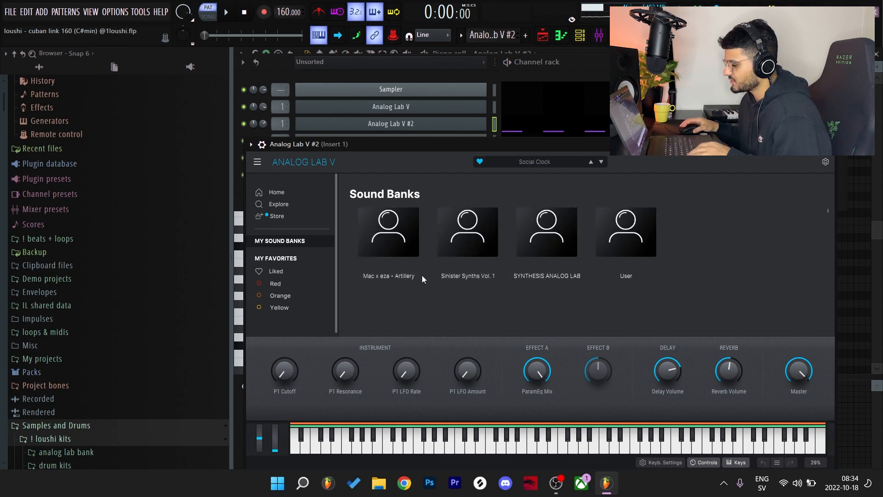
pyautogui.click(472, 248)
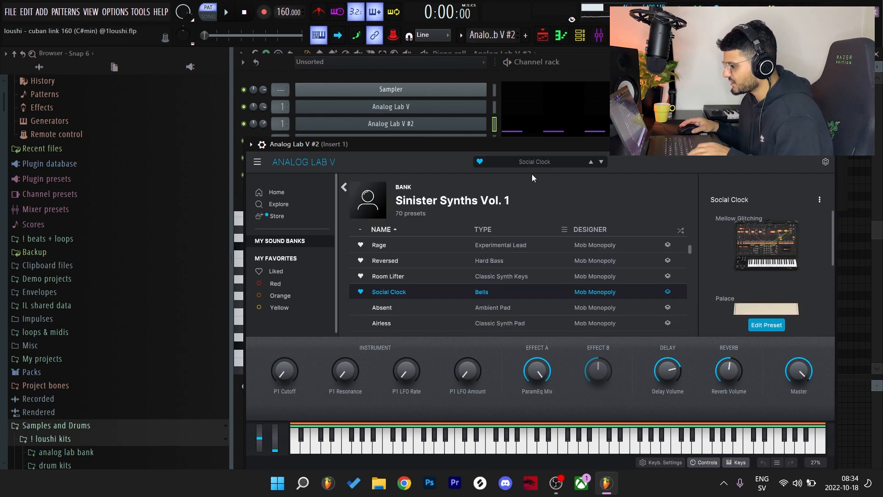
pyautogui.moveTo(479, 147); pyautogui.dragTo(485, 120)
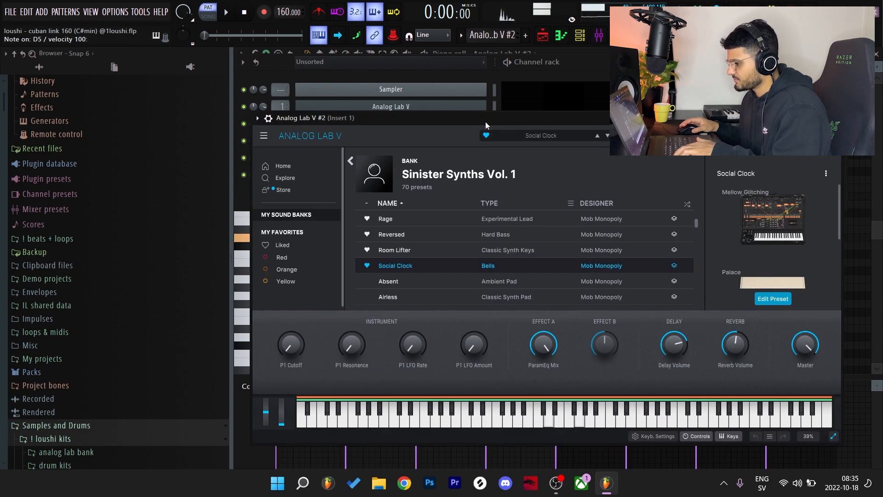
pyautogui.press('n')
pyautogui.press('c')
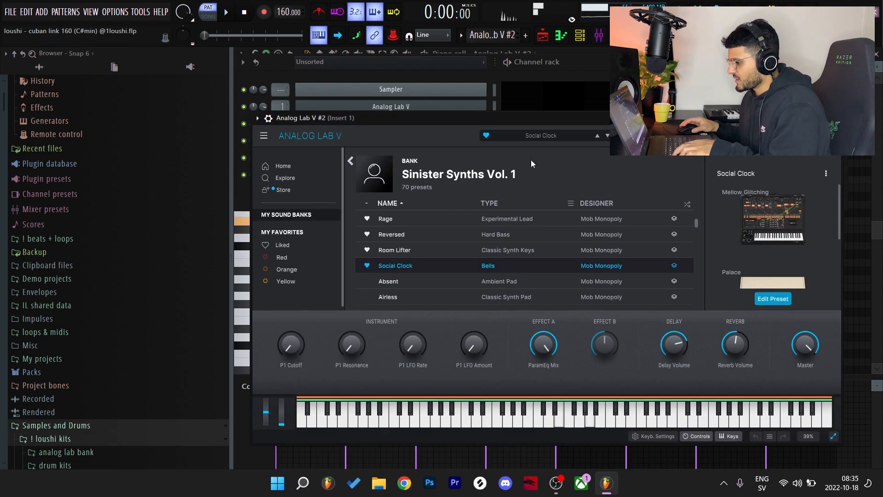
pyautogui.press('Escape')
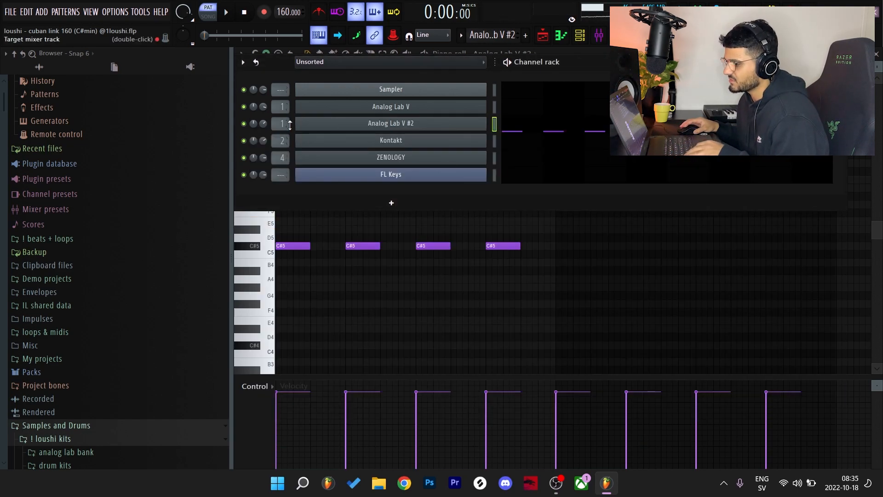
# Examine the Analog Lab V #2 melody by selecting the C#5 notes in bars 1–4, followed by the notes from bar 5
pyautogui.press('F6')
pyautogui.moveTo(593, 282); pyautogui.dragTo(276, 218)
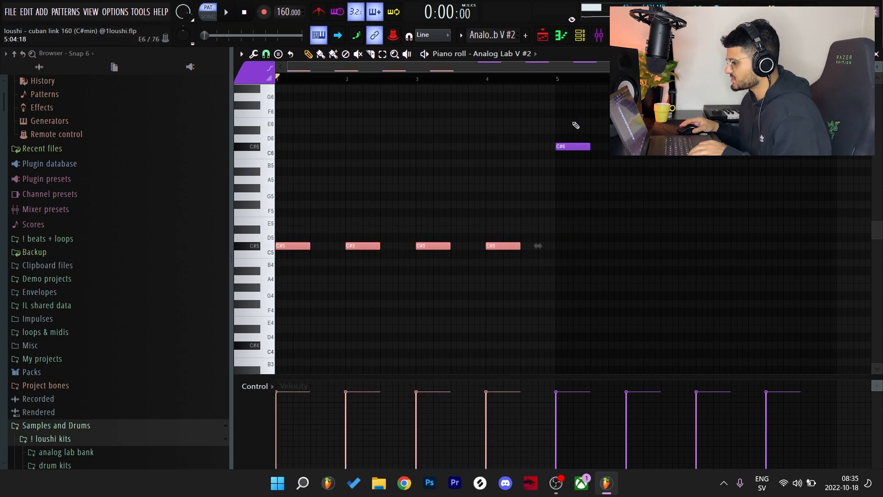
pyautogui.moveTo(572, 117); pyautogui.dragTo(832, 178)
# Play the arrangement in song mode to hear both Analog Lab V tracks together, then stop and return to the playlist
pyautogui.press('F5')
pyautogui.press('l')
pyautogui.press('space')
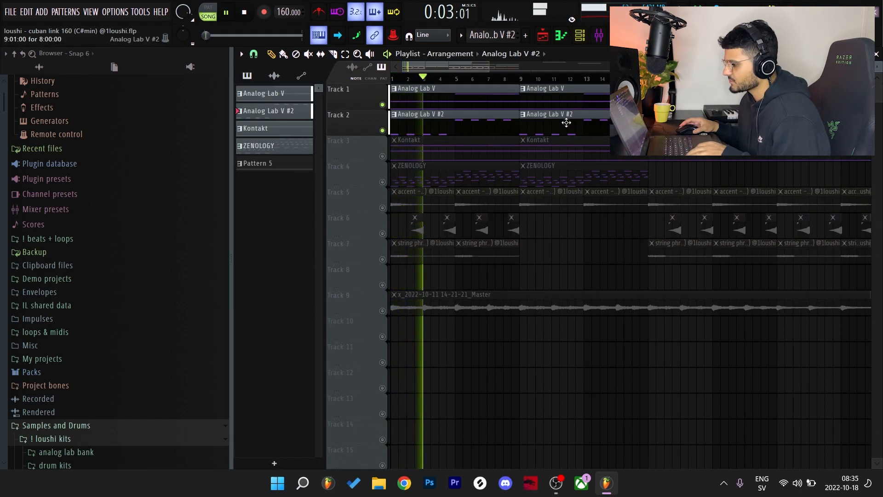
pyautogui.press('space')
pyautogui.doubleClick(482, 130)
pyautogui.press('F5')
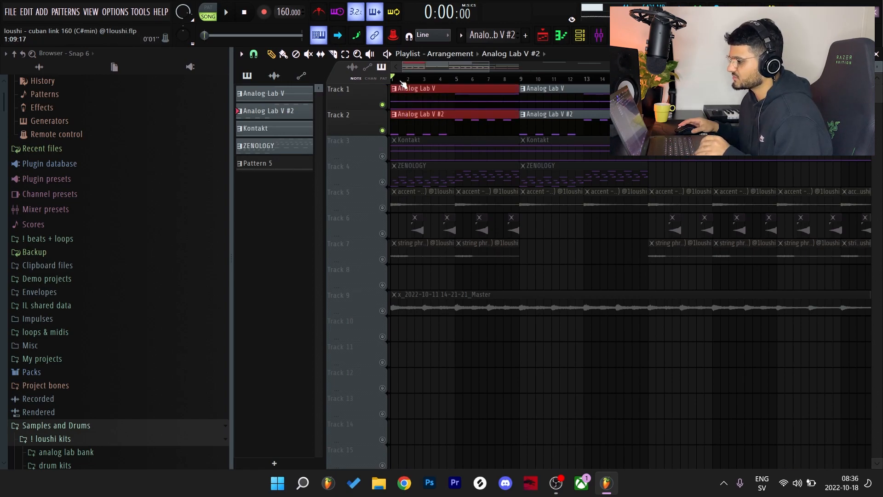
# Open the Kontakt pattern and its instrument to show the NOIRE Pure piano with the Dark preset, then return to the piano roll
pyautogui.doubleClick(417, 144)
pyautogui.click(571, 35)
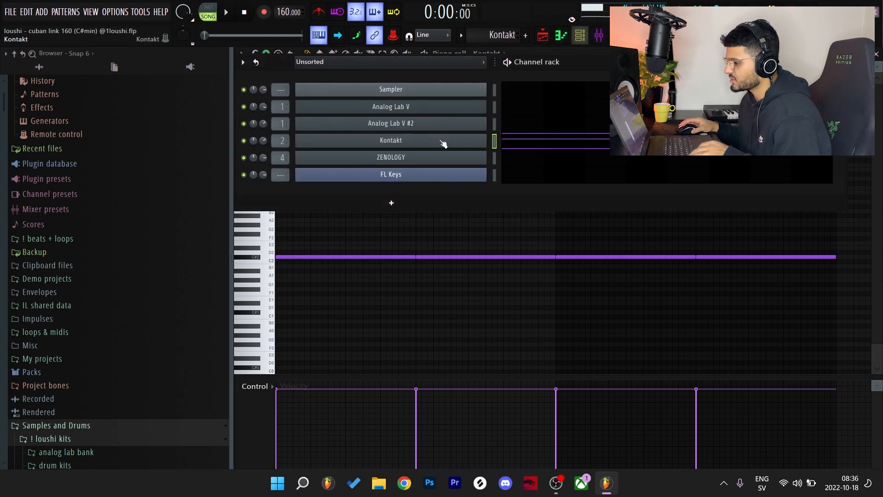
pyautogui.click(443, 140)
pyautogui.moveTo(566, 121); pyautogui.dragTo(497, 85)
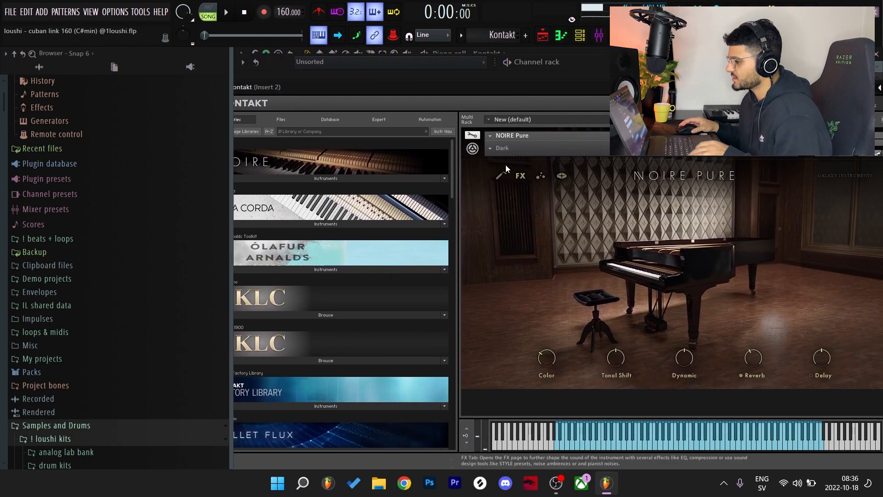
pyautogui.moveTo(574, 94); pyautogui.dragTo(585, 151)
pyautogui.press('F7')
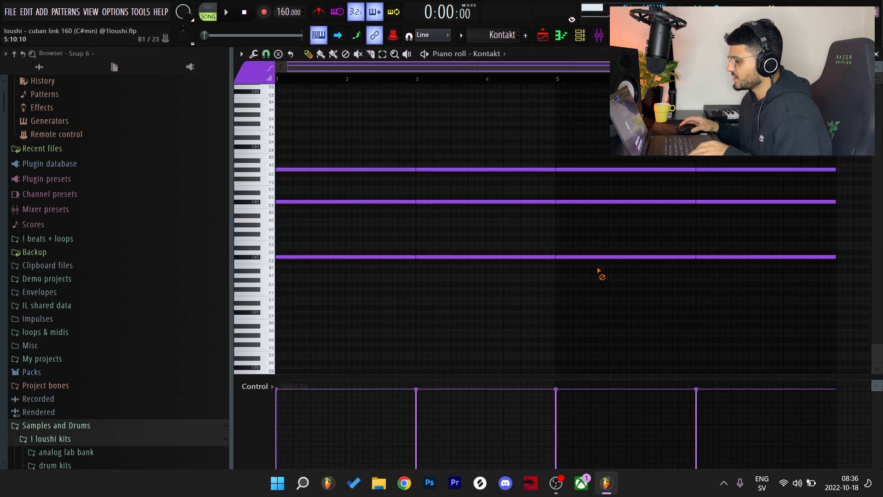
# Examine the Kontakt chord layers by selecting the C#2 and C#3 notes and the G#3 notes above them
pyautogui.scroll(2, 338, 265)
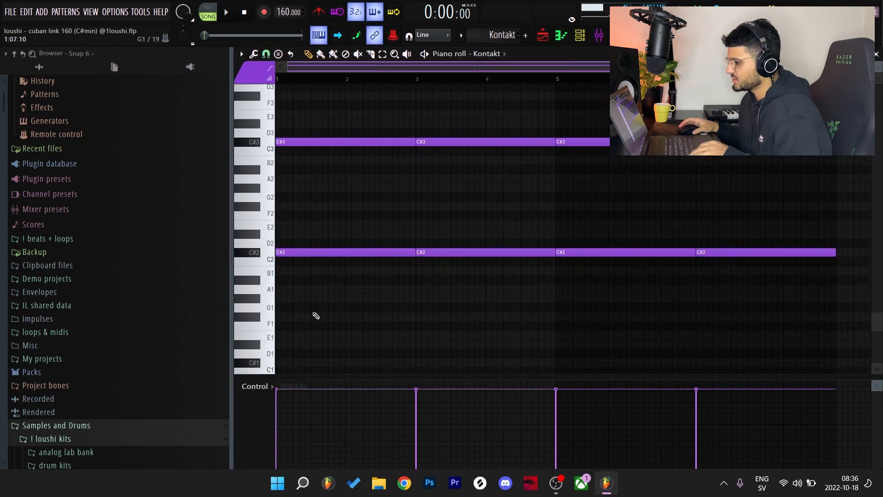
pyautogui.scroll(-1, 356, 173)
pyautogui.moveTo(492, 171); pyautogui.dragTo(294, 288)
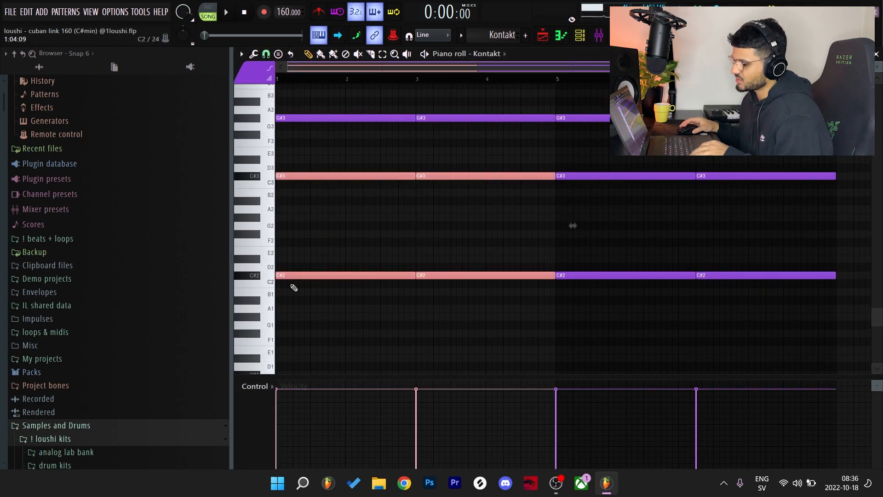
pyautogui.moveTo(315, 149); pyautogui.dragTo(304, 94)
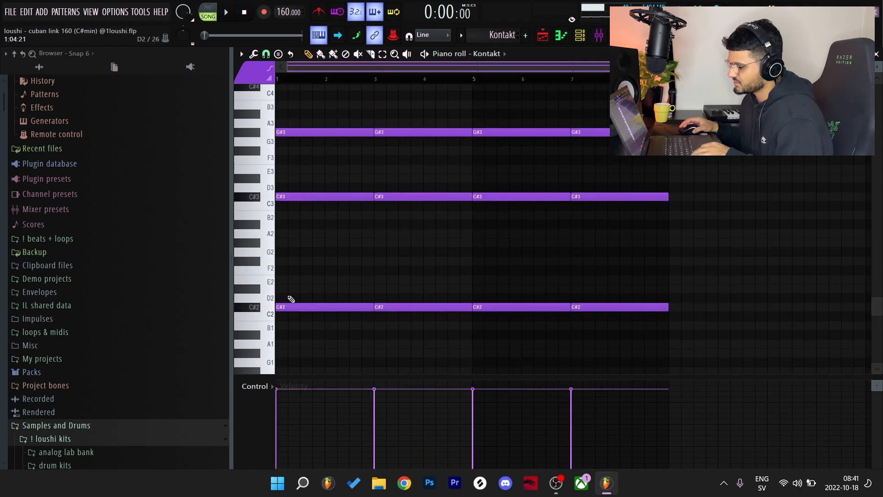
pyautogui.moveTo(288, 296); pyautogui.dragTo(604, 335)
pyautogui.moveTo(717, 271); pyautogui.dragTo(286, 182)
pyautogui.moveTo(279, 151); pyautogui.dragTo(619, 96)
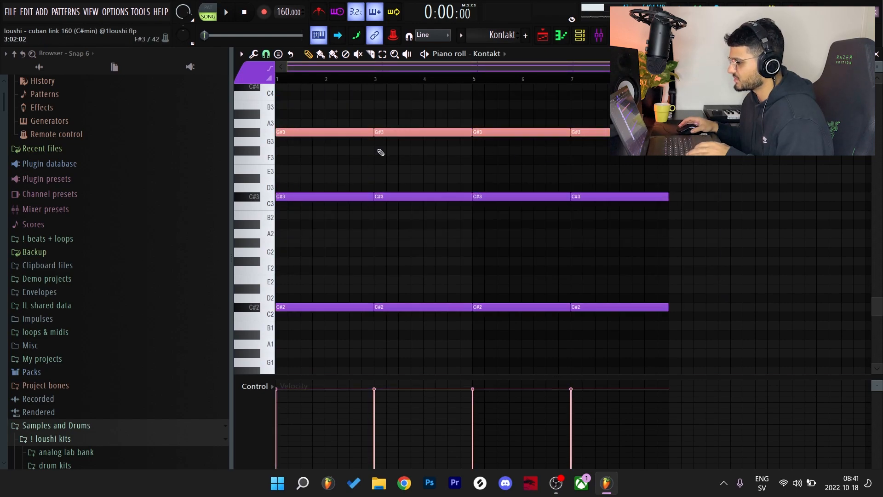
# Check the Kontakt channel's Insert 2 mixer track, then close the open windows to return to the playlist
pyautogui.press('F9')
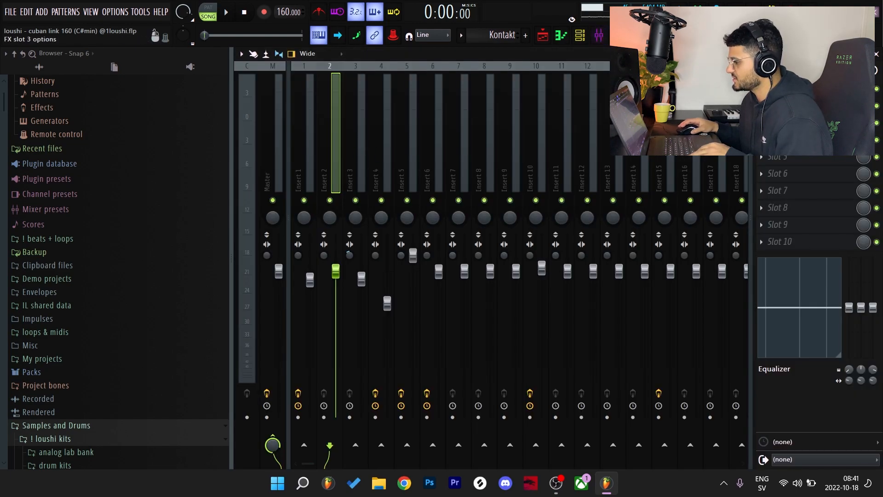
pyautogui.click(876, 54)
pyautogui.click(876, 55)
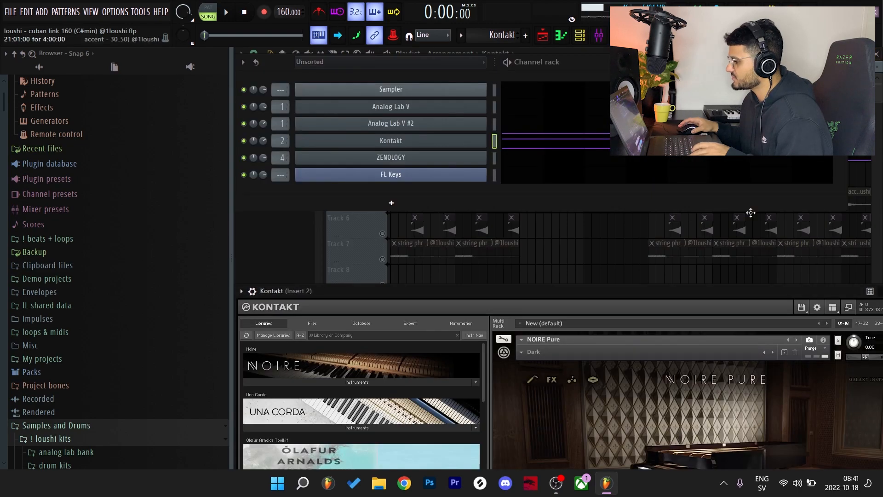
pyautogui.click(557, 248)
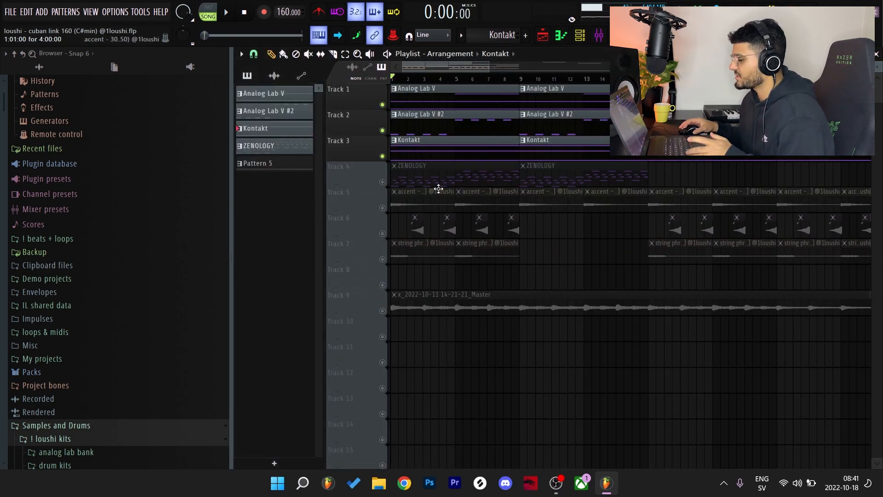
# Enable the ZENOLOGY track and open its pattern and instrument to show the Bell 9 preset
pyautogui.click(423, 96)
pyautogui.doubleClick(391, 182)
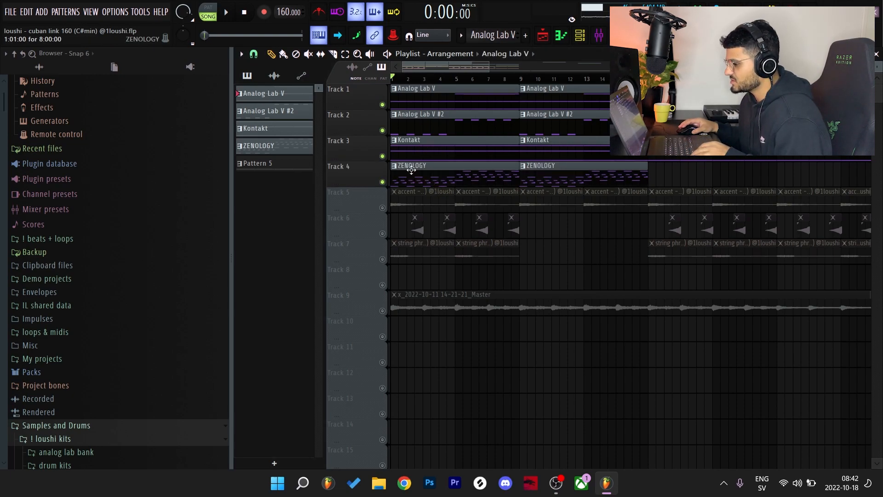
pyautogui.click(423, 158)
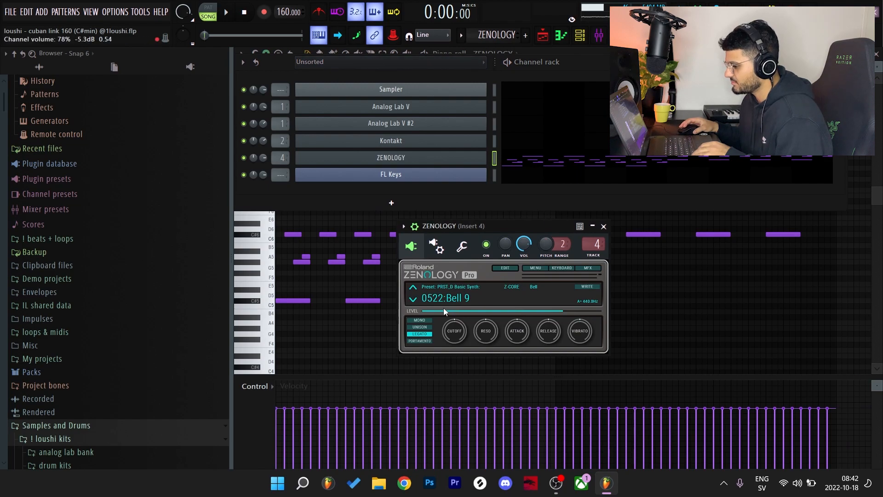
pyautogui.moveTo(488, 227); pyautogui.dragTo(497, 227)
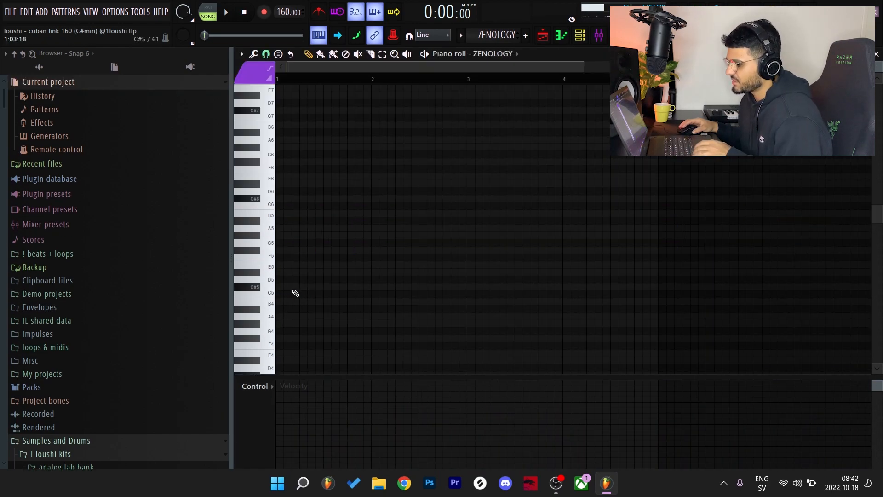
# Start the bell melody in bar 1 of the empty ZENOLOGY piano roll with staggered C#5, C#6 and G#5 notes
pyautogui.moveTo(301, 288); pyautogui.dragTo(232, 290)
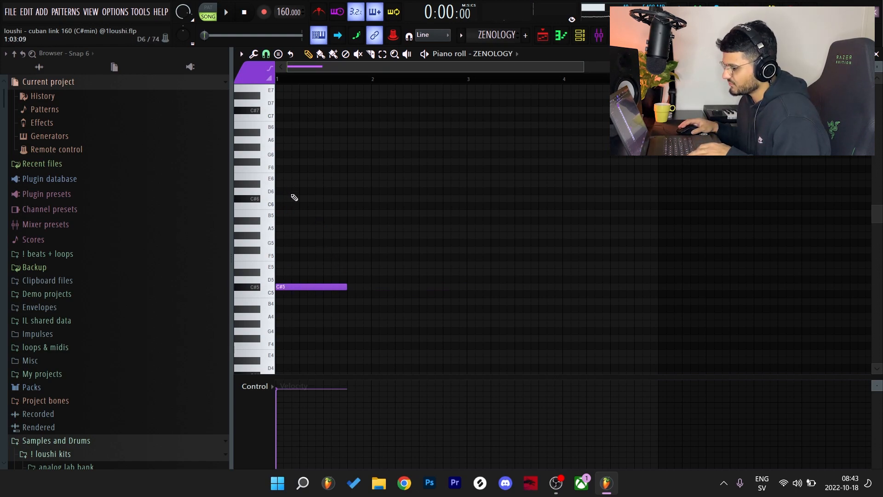
pyautogui.click(292, 199)
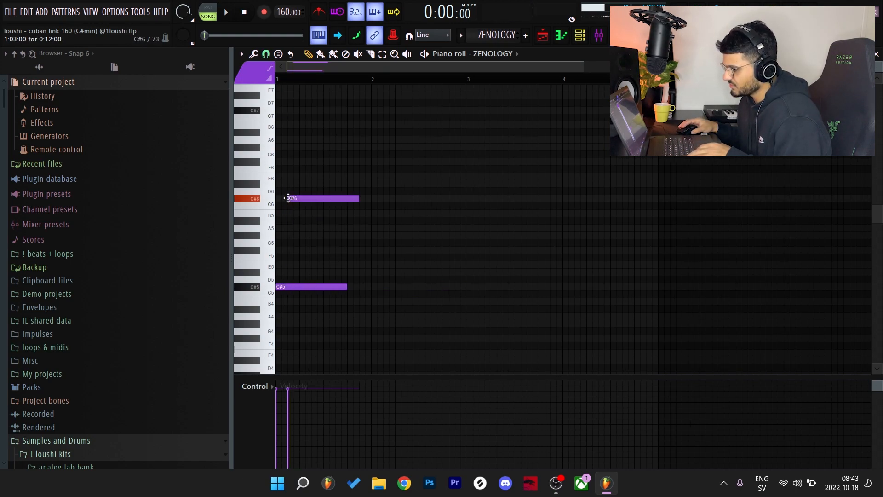
pyautogui.click(300, 235)
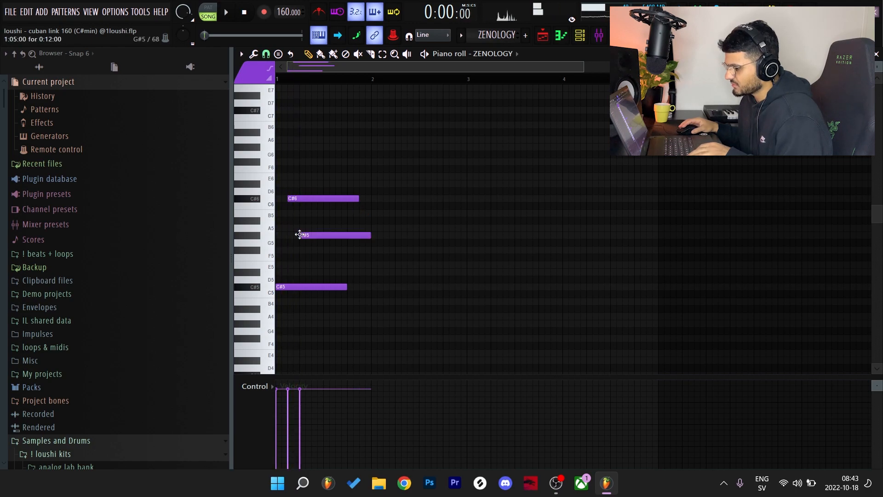
pyautogui.moveTo(308, 227); pyautogui.dragTo(313, 257)
pyautogui.moveTo(304, 314); pyautogui.dragTo(303, 236)
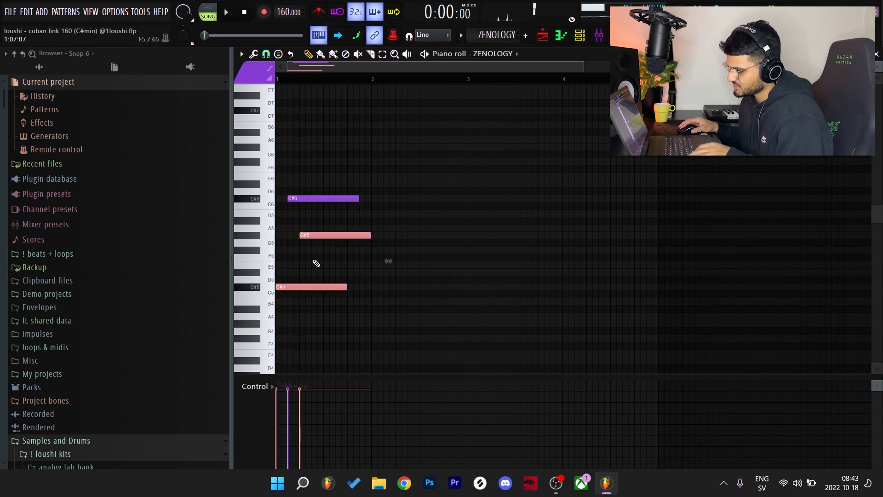
# Add an A5 note right after the G#5 start, shorten the G#5, and play back the phrase
pyautogui.click(316, 228)
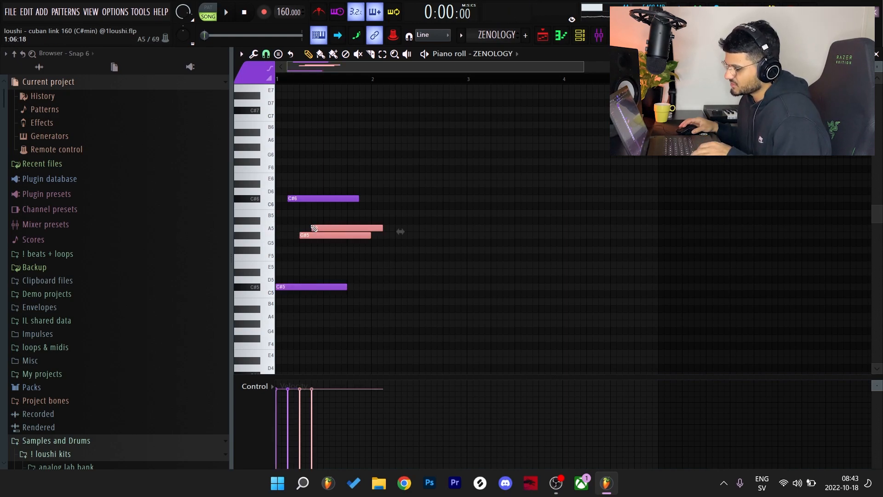
pyautogui.moveTo(297, 261); pyautogui.dragTo(313, 244)
pyautogui.keyDown('ctrl'); pyautogui.click(330, 252); pyautogui.keyUp('ctrl')
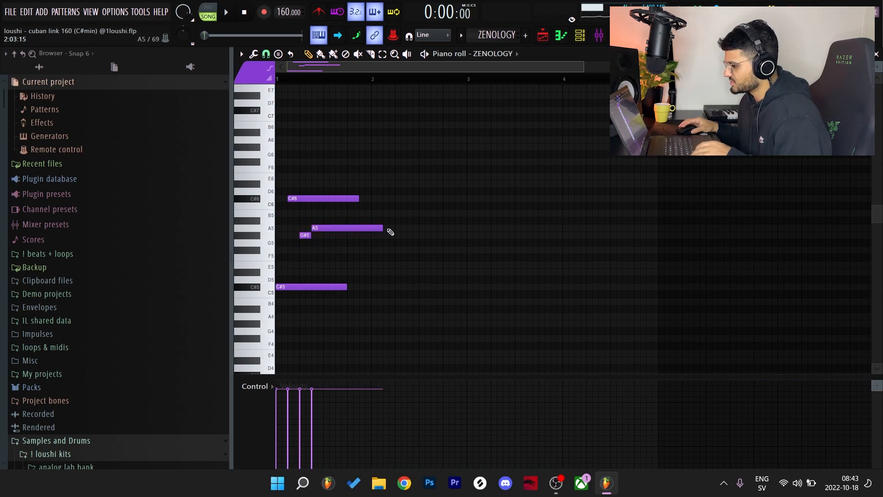
pyautogui.press('space')
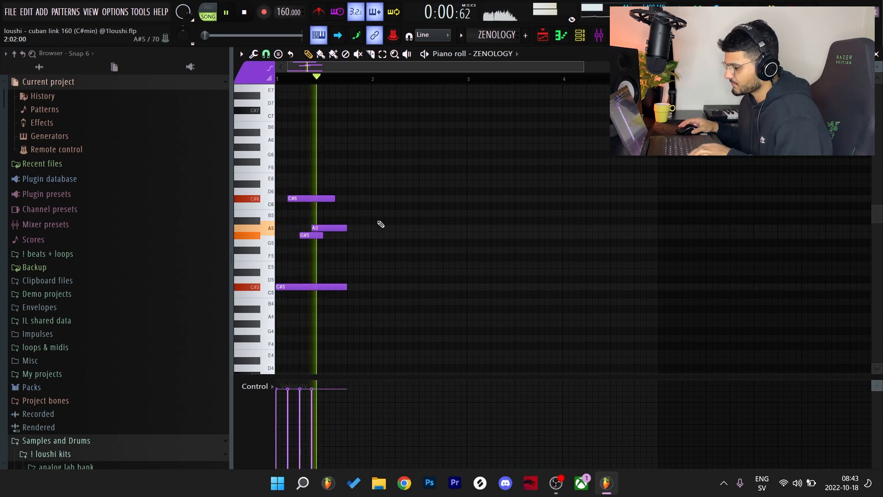
# Continue the melody with a G#6 note and a second C#6 note, playing it back after each addition
pyautogui.press('space')
pyautogui.press('space')
pyautogui.press('space')
pyautogui.click(327, 147)
pyautogui.press('space')
pyautogui.press('space')
pyautogui.click(340, 198)
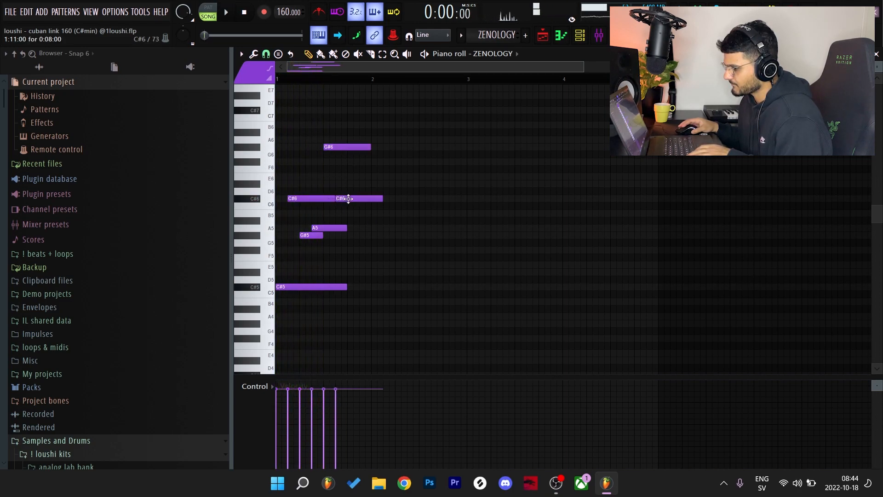
pyautogui.press('space')
# Finish the phrase with a second G#5 and A5, trim the overlapping notes to fit bar 1, and play it
pyautogui.press('space')
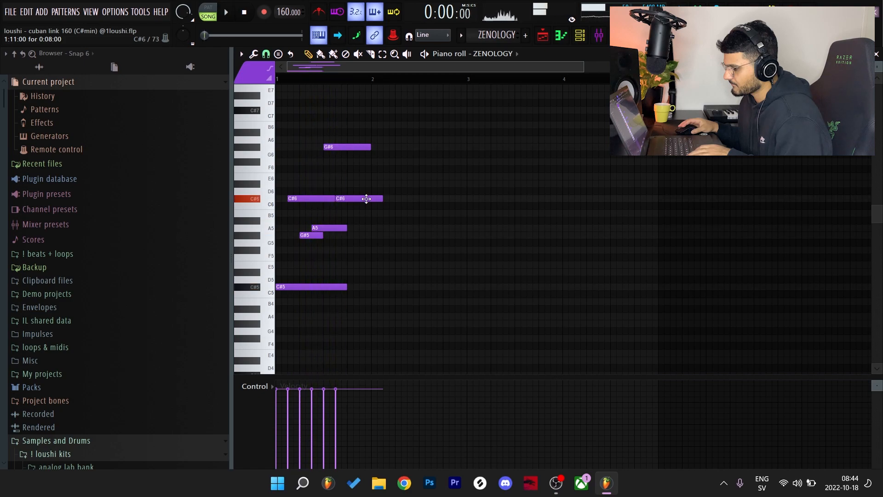
pyautogui.click(354, 236)
pyautogui.click(363, 228)
pyautogui.press('space')
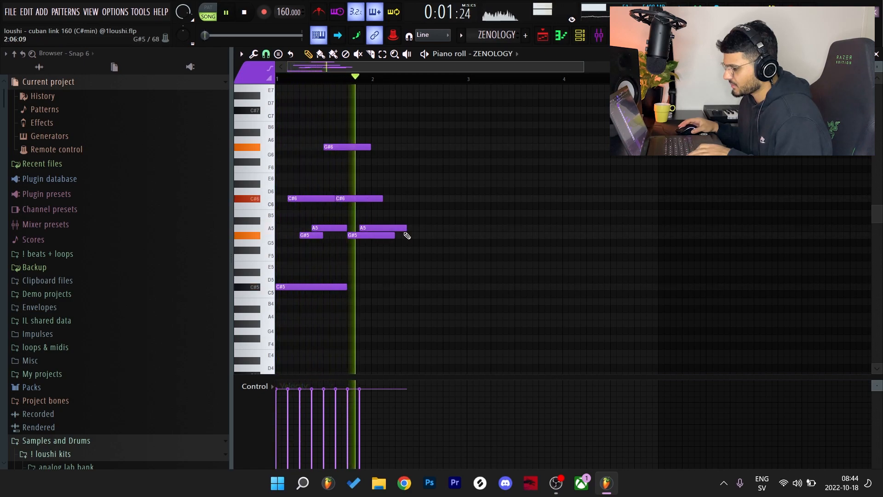
pyautogui.press('space')
pyautogui.moveTo(389, 246); pyautogui.dragTo(420, 229)
pyautogui.moveTo(406, 229); pyautogui.dragTo(394, 230)
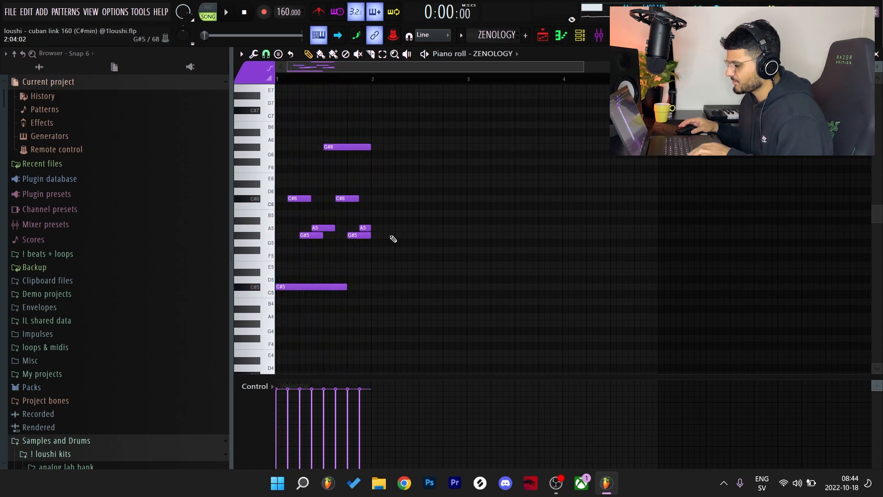
pyautogui.press('space')
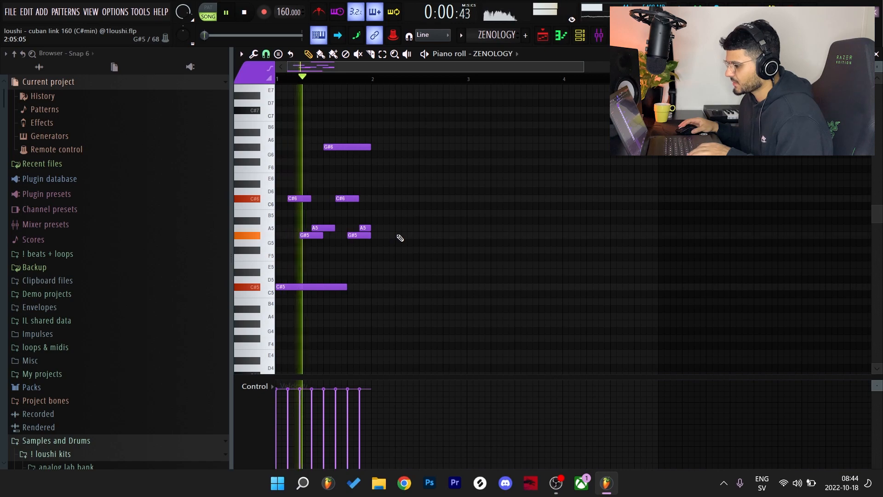
pyautogui.press('space')
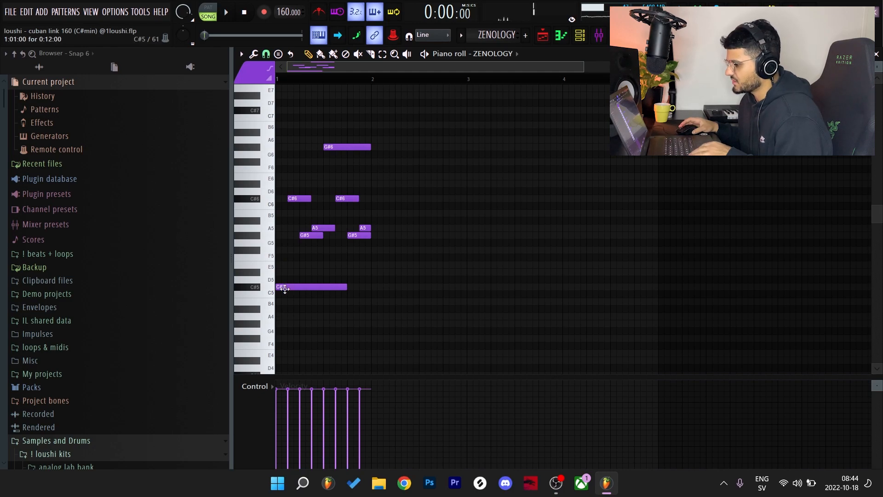
# Examine the one-bar melody, going over the high G#6, the repeated G#5 and A5 notes and the C#5 root
pyautogui.click(328, 147)
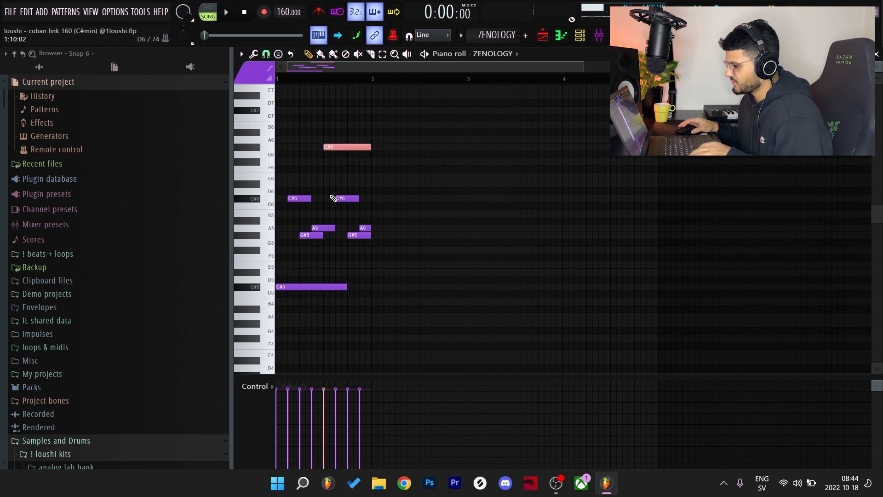
pyautogui.moveTo(293, 231); pyautogui.dragTo(392, 255)
pyautogui.moveTo(381, 224)
pyautogui.mouseDown()
pyautogui.moveTo(361, 235)
pyautogui.moveTo(293, 223)
pyautogui.mouseUp()
pyautogui.keyDown('ctrl'); pyautogui.click(396, 223); pyautogui.keyUp('ctrl')
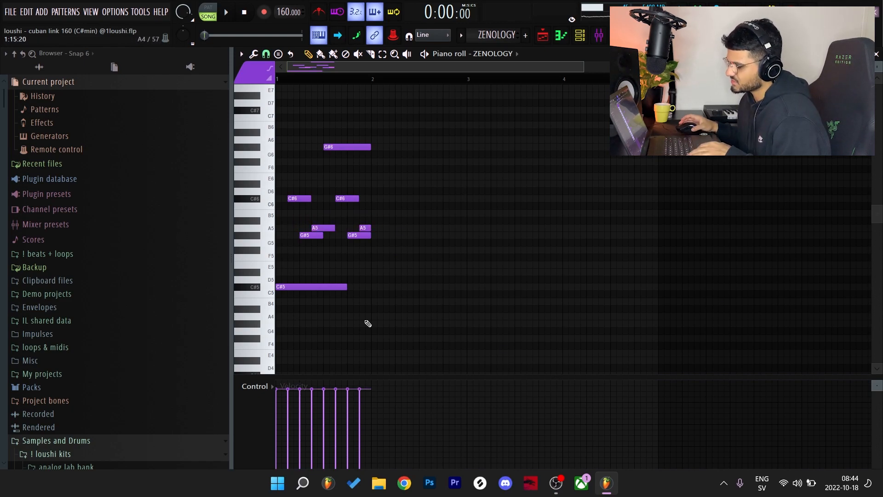
pyautogui.click(321, 287)
pyautogui.moveTo(406, 191); pyautogui.dragTo(379, 195)
pyautogui.moveTo(388, 235); pyautogui.dragTo(277, 225)
# Duplicate the one-bar melody three times to fill bars 1 to 4
pyautogui.keyDown('ctrl'); pyautogui.click(499, 235); pyautogui.keyUp('ctrl')
pyautogui.hotkey('ctrl', 'b')
pyautogui.hotkey('ctrl', 'b')
pyautogui.hotkey('ctrl', 'b')
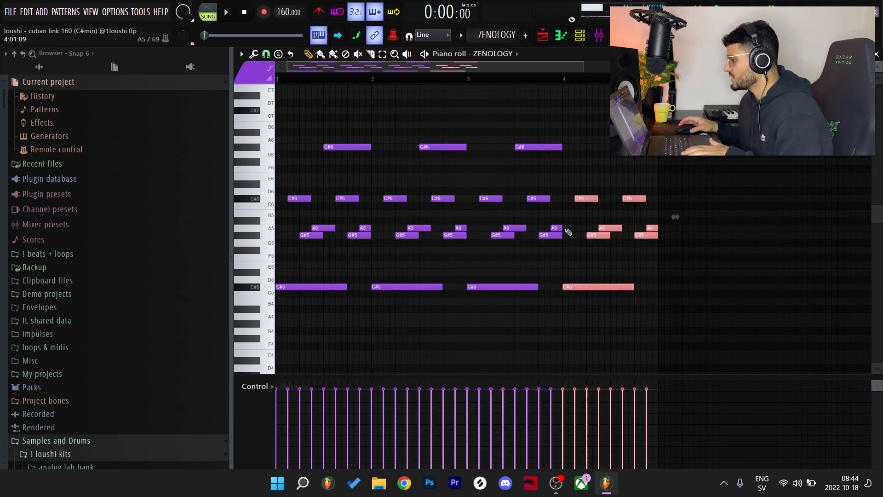
# Duplicate the four-bar melody into bars 5 to 8 and transpose the copy up one octave
pyautogui.keyDown('ctrl'); pyautogui.click(717, 286); pyautogui.keyUp('ctrl')
pyautogui.hotkey('ctrl', 'b')
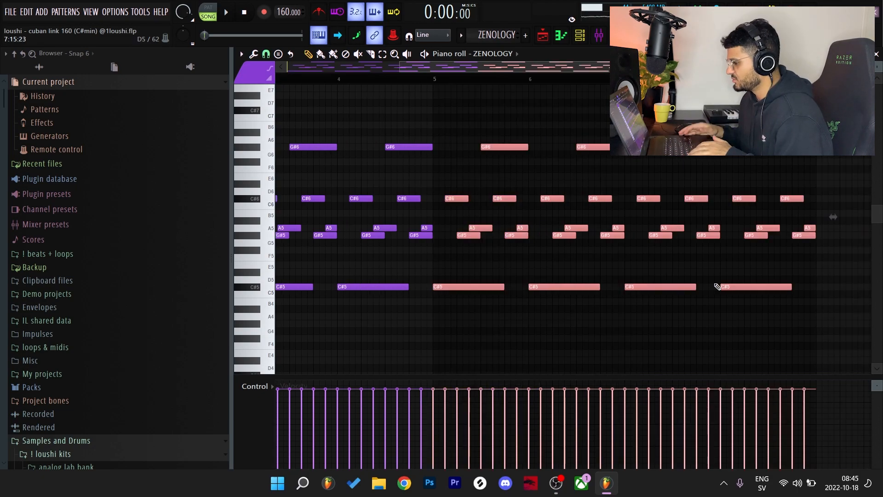
pyautogui.hotkey('ctrl', 'Up')
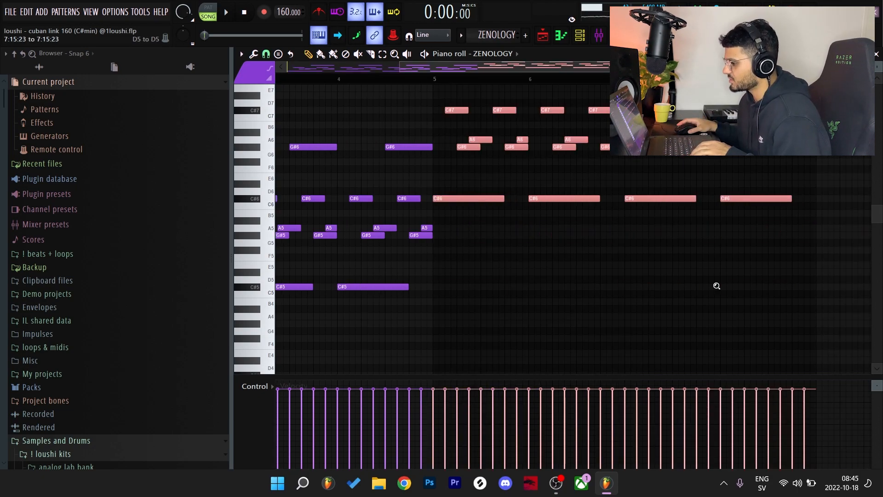
pyautogui.keyDown('ctrl'); pyautogui.click(718, 286); pyautogui.keyUp('ctrl')
pyautogui.keyDown('ctrl'); pyautogui.rightClick(718, 287); pyautogui.keyUp('ctrl')
# Play the full eight-bar ZENOLOGY melody with the other layers, then stop and return to the playlist
pyautogui.press('space')
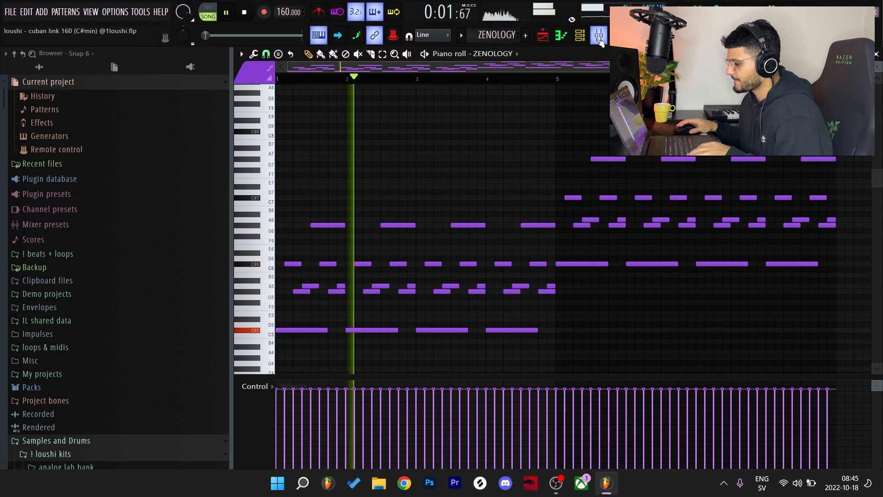
pyautogui.scroll(-1, 626, 246)
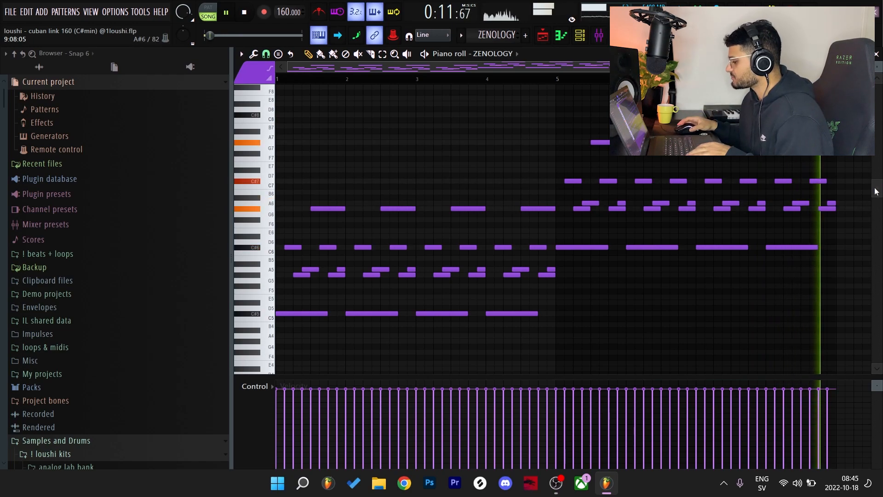
pyautogui.click(876, 54)
pyautogui.press('space')
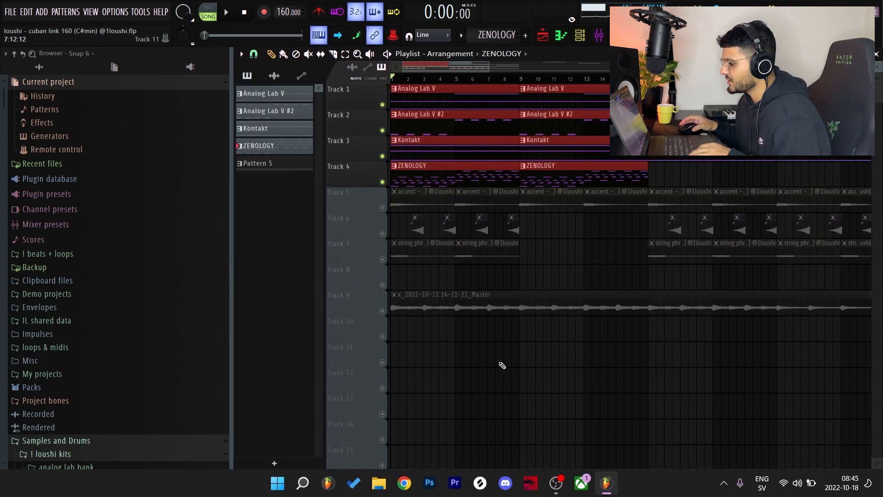
# Select the audio clips on tracks 5 to 7 in the first eight bars, then solo Track 5
pyautogui.moveTo(501, 288); pyautogui.dragTo(420, 225)
pyautogui.moveTo(512, 260); pyautogui.dragTo(394, 208)
pyautogui.scroll(1, 417, 264)
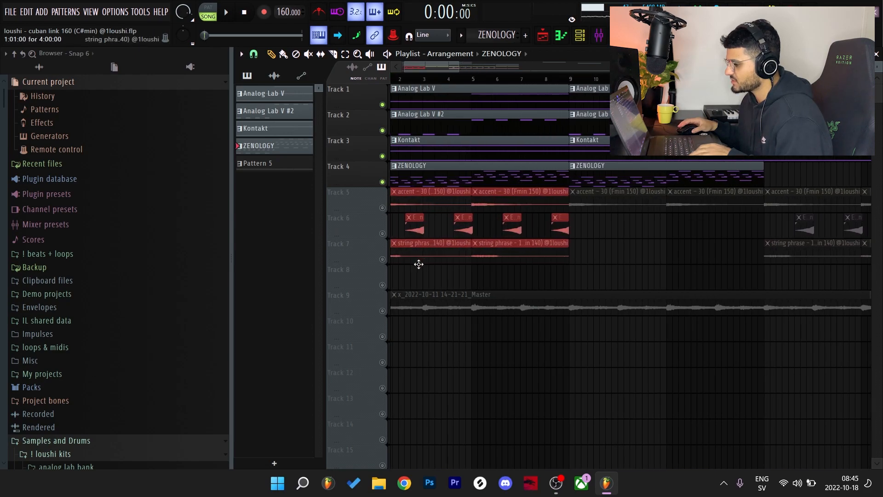
pyautogui.scroll(1, 347, 270)
pyautogui.scroll(-3, 346, 270)
pyautogui.scroll(4, 346, 269)
pyautogui.rightClick(382, 258)
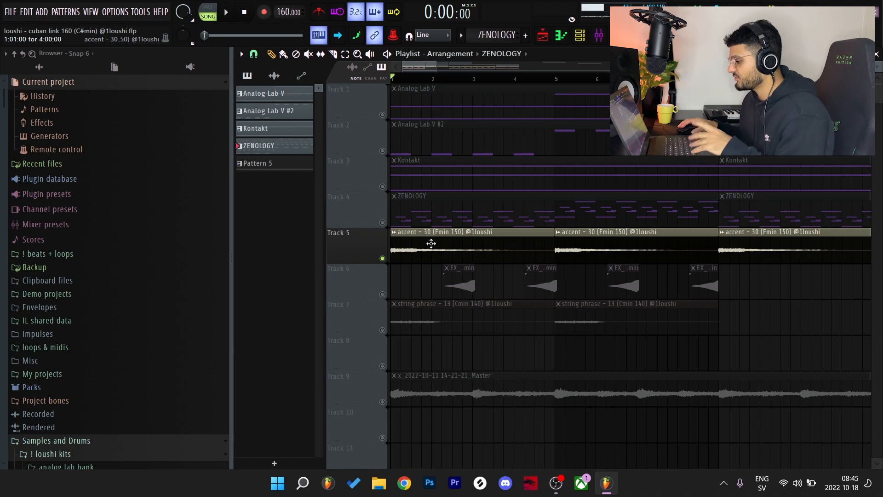
# Open the accent - 30 (Fmin 150) sample settings, preview the source file in the browser, and return to its playlist clips
pyautogui.doubleClick(430, 241)
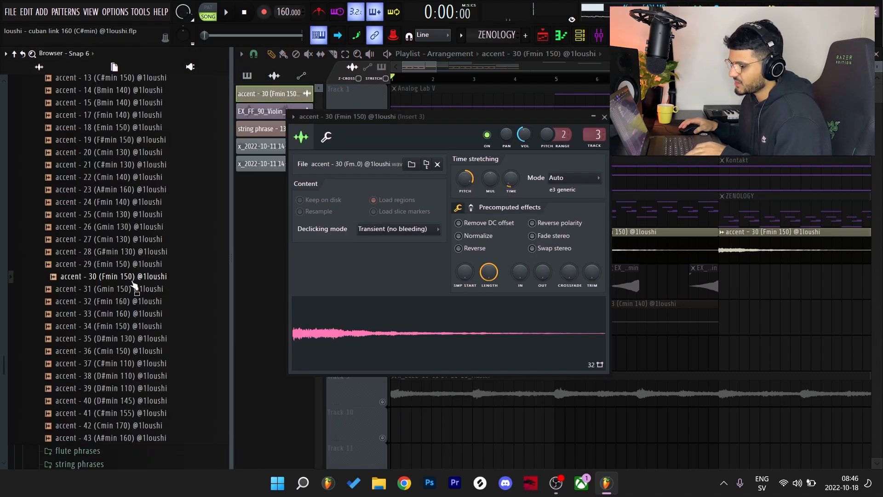
pyautogui.click(118, 281)
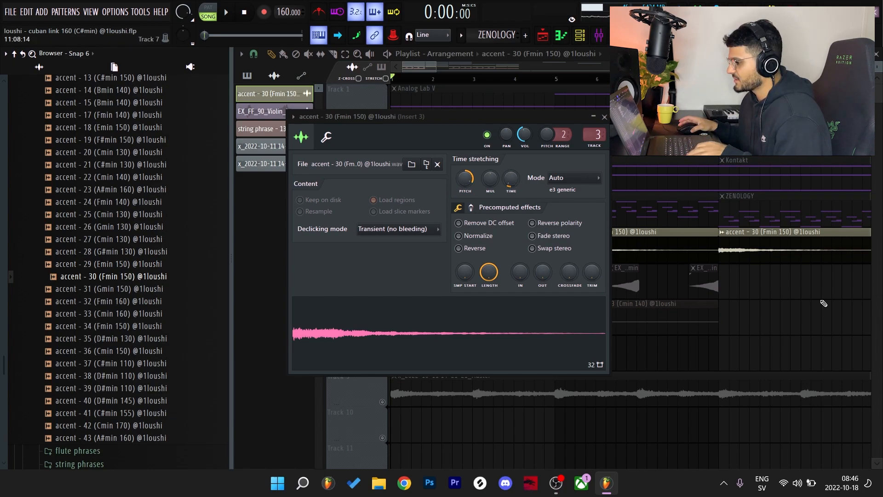
pyautogui.press('Escape')
pyautogui.moveTo(673, 249); pyautogui.dragTo(400, 242)
pyautogui.moveTo(436, 66); pyautogui.dragTo(451, 67)
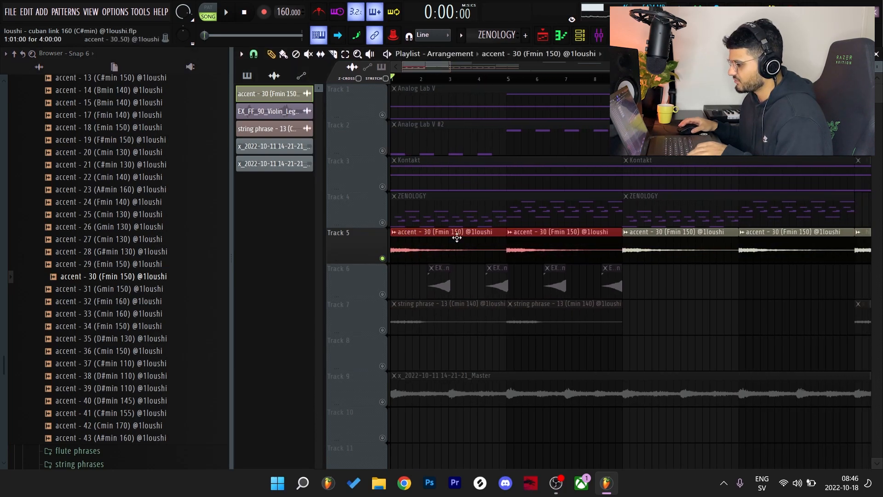
# Solo Track 7, open its clip's sample settings, and preview string phrase - 13 (Cmin 140) in the browser
pyautogui.scroll(-2, 485, 237)
pyautogui.rightClick(412, 281)
pyautogui.rightClick(383, 259)
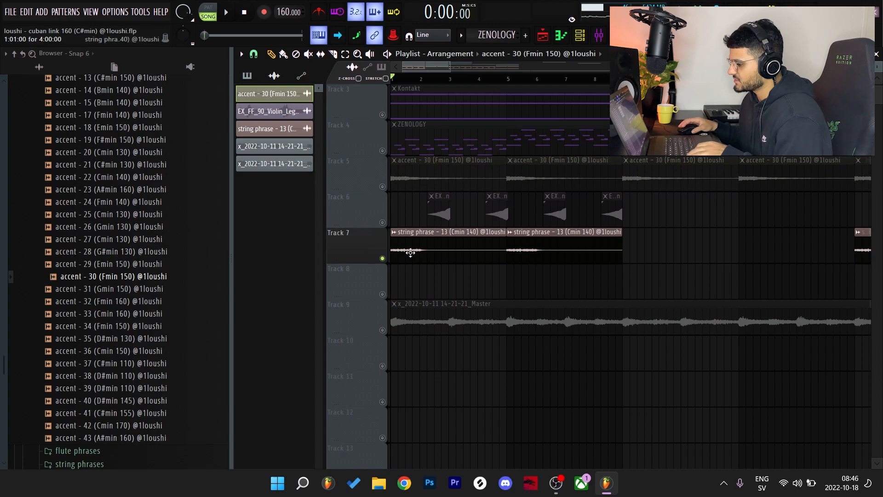
pyautogui.doubleClick(412, 252)
pyautogui.click(226, 426)
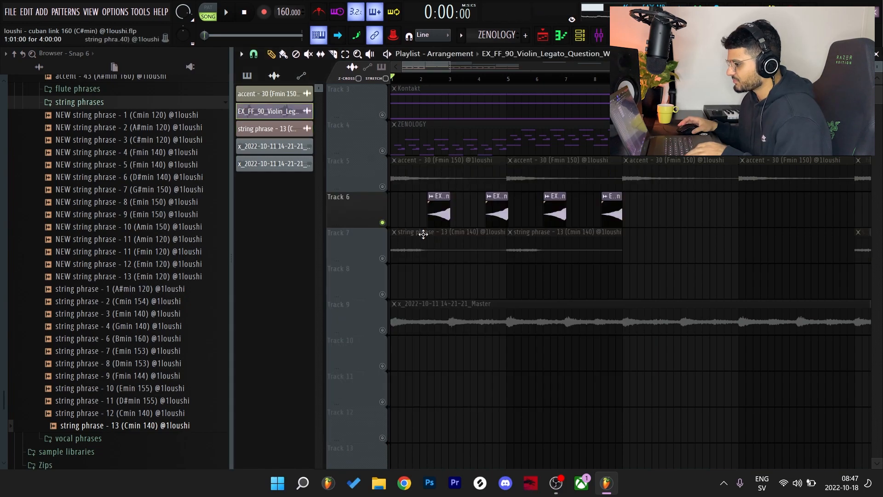
# Open the Track 6 violin clip and preview the source file EX_FF_90_Violin_Legato_Question_Wet_Gmin in the browser
pyautogui.scroll(2, 431, 241)
pyautogui.doubleClick(451, 291)
pyautogui.moveTo(489, 101); pyautogui.dragTo(478, 86)
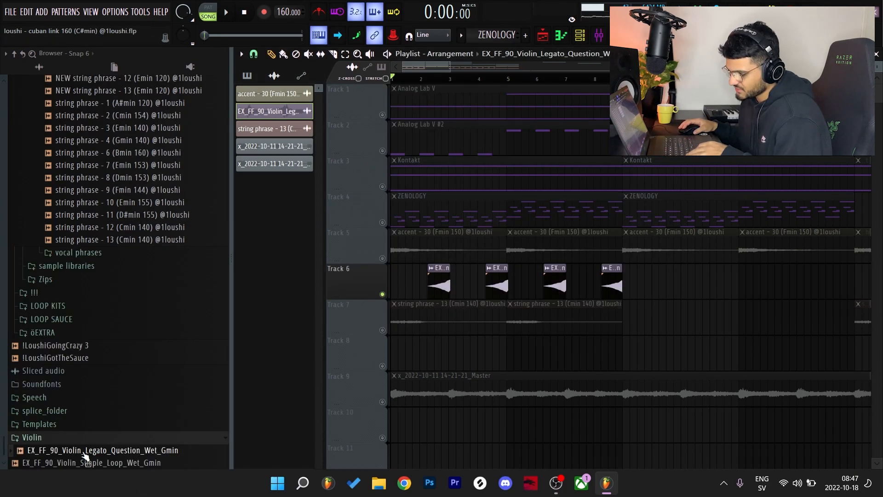
pyautogui.click(84, 452)
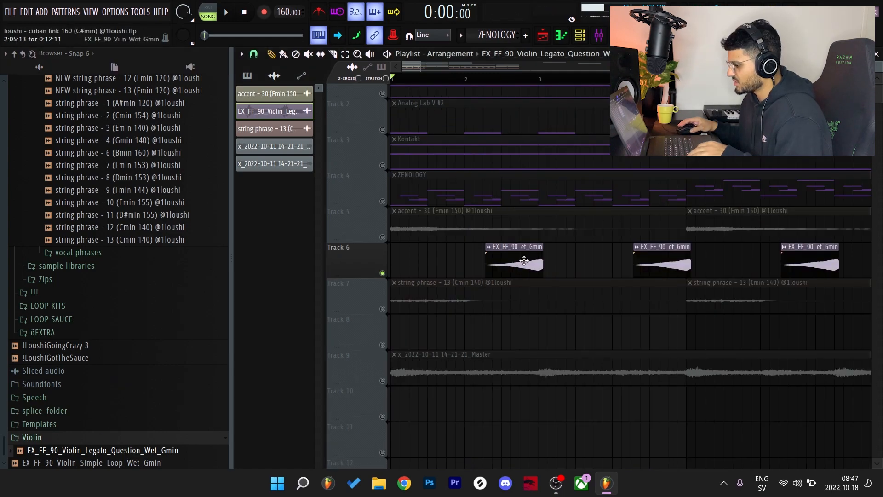
# Check the pitch and time stretching settings of the Track 6 violin sample, then close its window
pyautogui.doubleClick(525, 261)
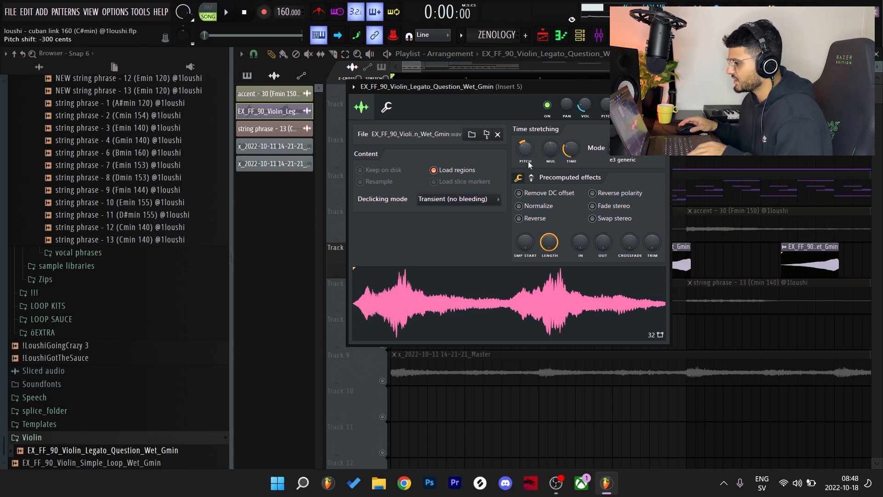
pyautogui.press('Escape')
pyautogui.doubleClick(530, 256)
pyautogui.press('Escape')
# Play the soloed violin clips starting from the first one in bar 2, then stop
pyautogui.click(484, 79)
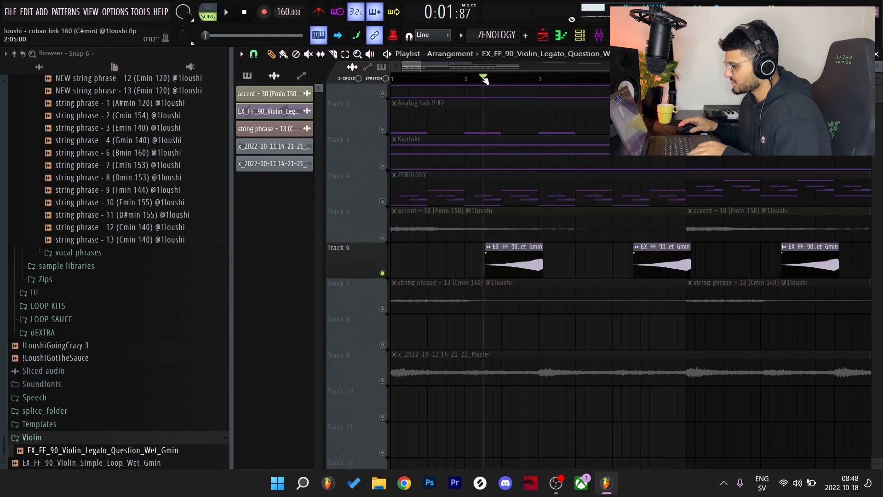
pyautogui.press('space')
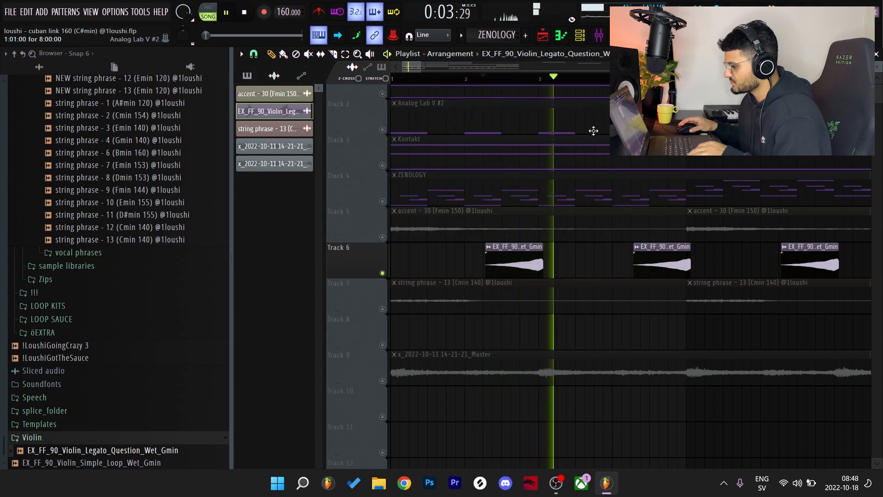
pyautogui.scroll(-2, 593, 131)
pyautogui.press('space')
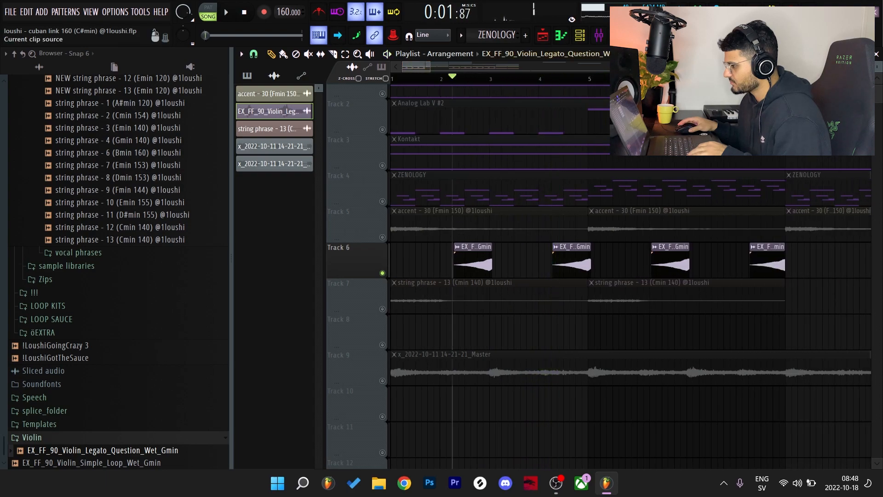
# Inspect the ValhallaVintageVerb settings on the violin's mixer track, Insert 5, and return to the playlist
pyautogui.click(604, 38)
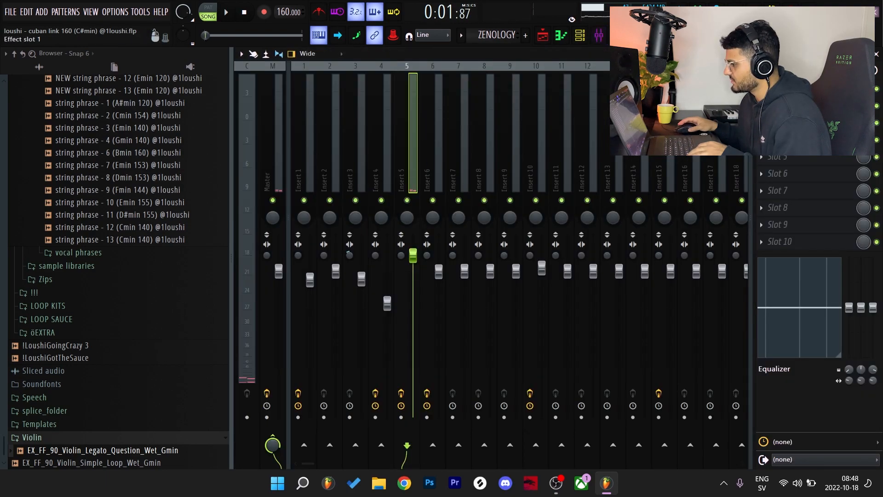
pyautogui.click(801, 88)
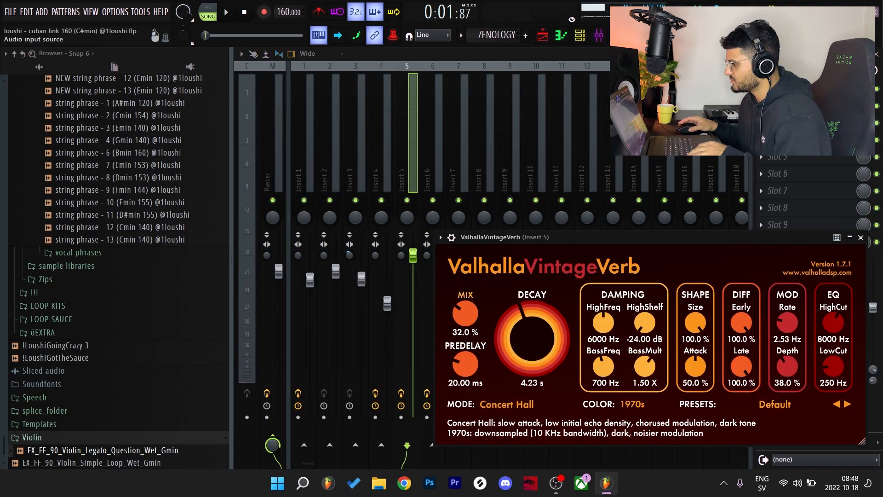
pyautogui.click(876, 54)
pyautogui.press('Escape')
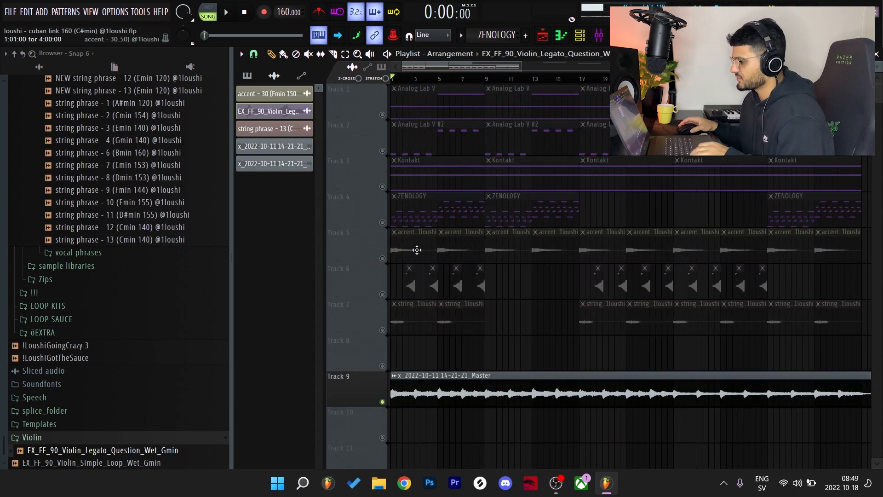
pyautogui.scroll(-2, 488, 256)
pyautogui.scroll(-2, 491, 261)
pyautogui.doubleClick(496, 301)
pyautogui.click(647, 184)
pyautogui.click(599, 35)
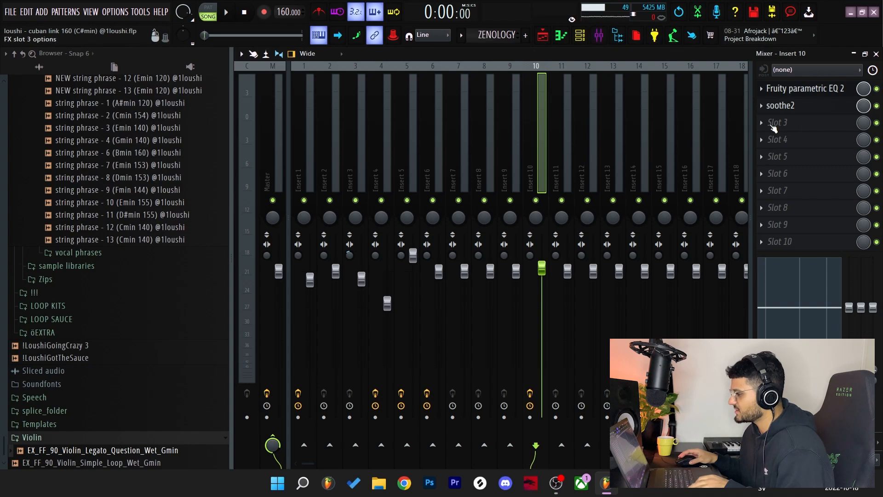
# Check the Fruity parametric EQ 2 and soothe2 effects on Insert 10, and return to the playlist
pyautogui.click(813, 92)
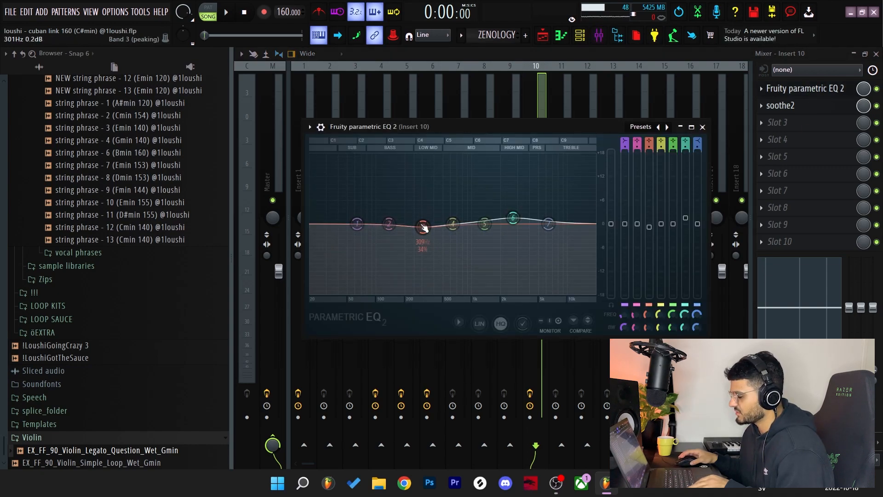
pyautogui.click(792, 109)
pyautogui.press('Escape')
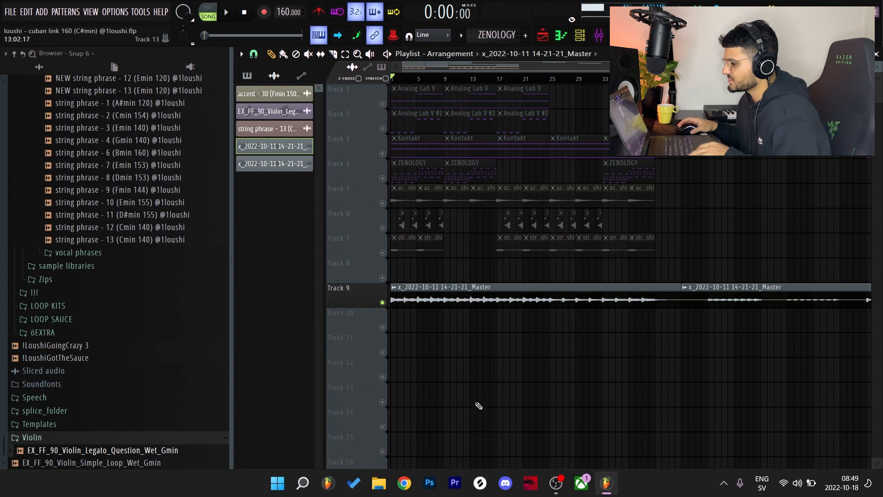
# Play the soloed Track 9 master recording from the start of the arrangement
pyautogui.press('space')
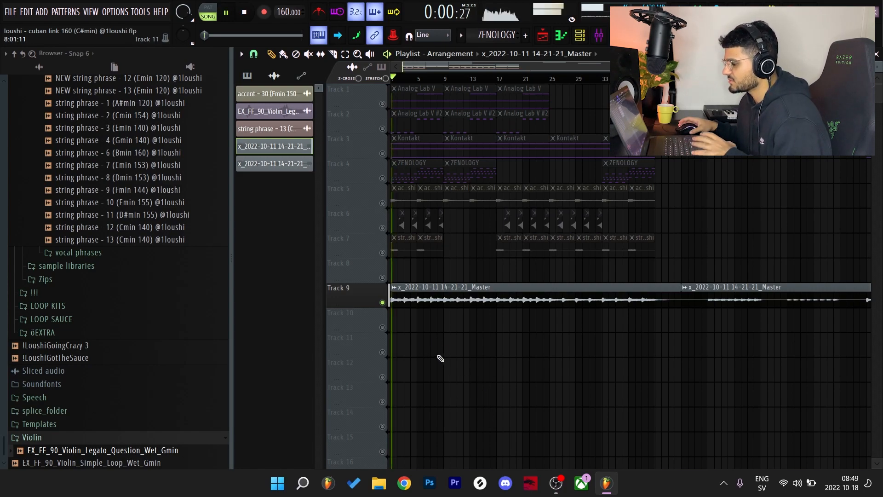